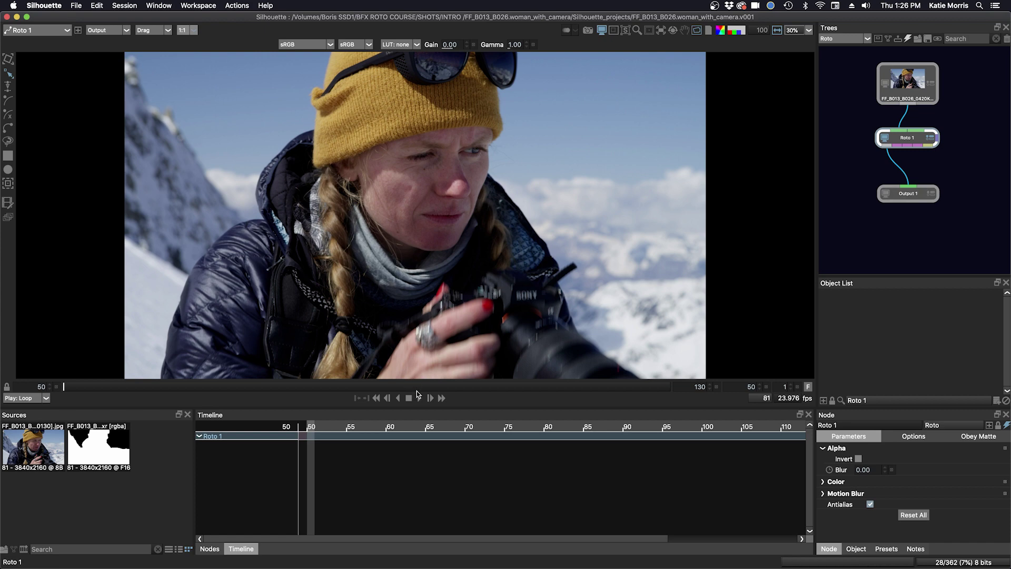
- Play the woman_with_camera shot in a loop to review it
{"action": "left_click", "coordinate": [420, 398]}
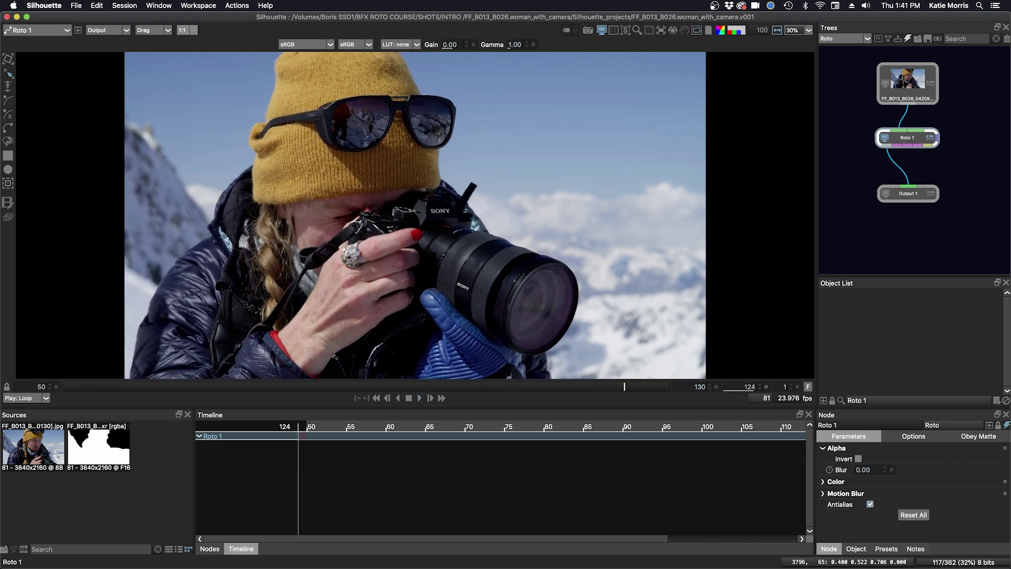
- Centre the woman and scrub back and forth through the shot, from the start to frame 128
{"action": "left_click_drag", "start_coordinate": [363, 195], "coordinate": [472, 249]}
{"action": "scroll", "coordinate": [435, 216], "scroll_direction": "up", "scroll_amount": 2}
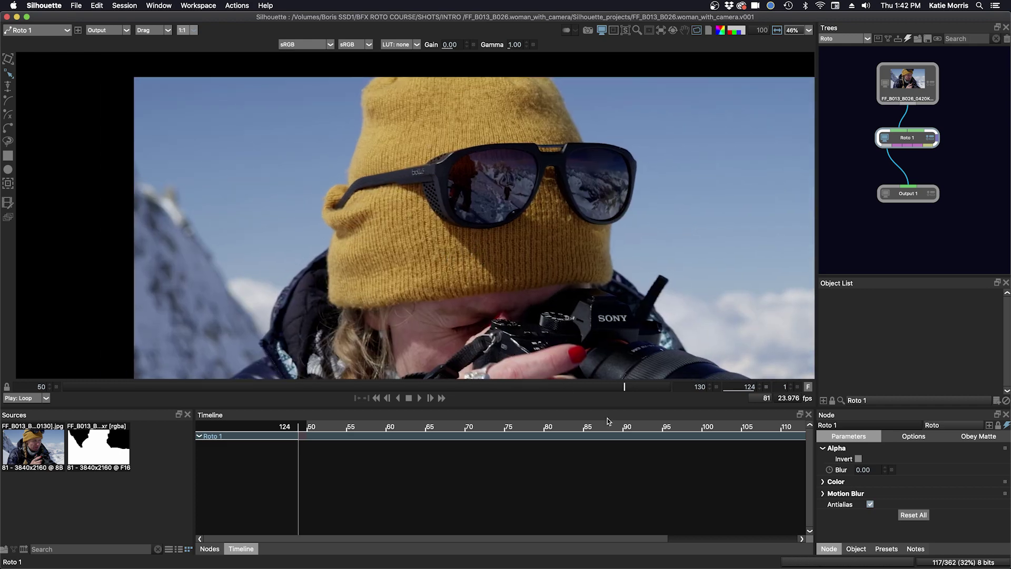
{"action": "left_click_drag", "start_coordinate": [626, 387], "coordinate": [485, 390]}
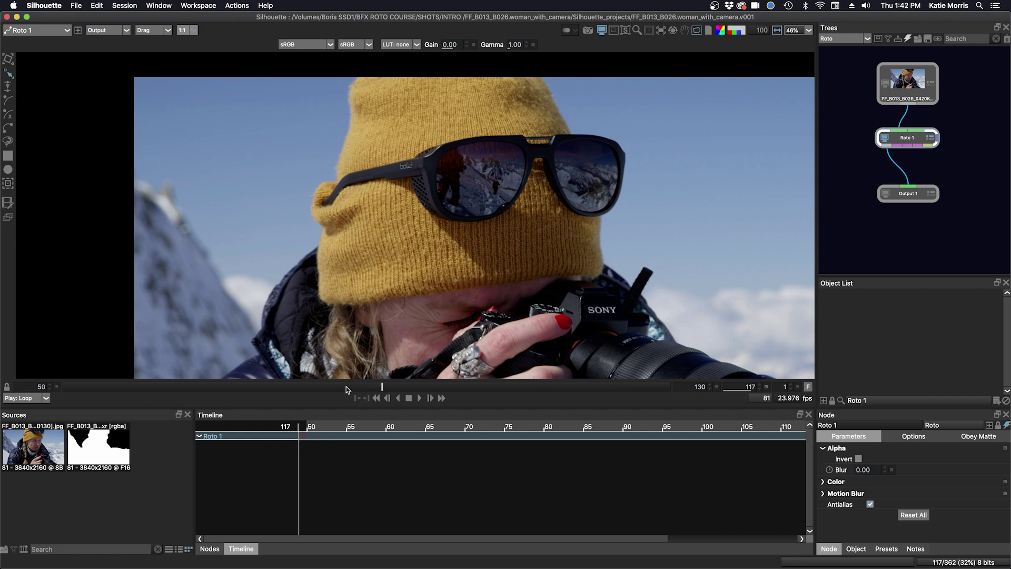
{"action": "mouse_move", "coordinate": [346, 386]}
{"action": "left_mouse_down"}
{"action": "mouse_move", "coordinate": [54, 387]}
{"action": "mouse_move", "coordinate": [333, 390]}
{"action": "left_mouse_up"}
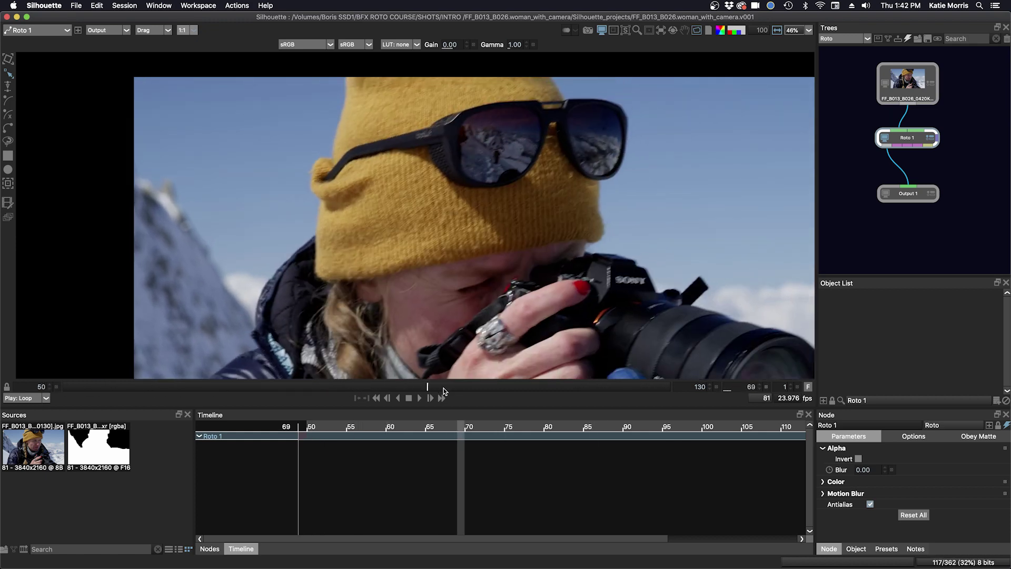
{"action": "left_click_drag", "start_coordinate": [444, 391], "coordinate": [435, 390]}
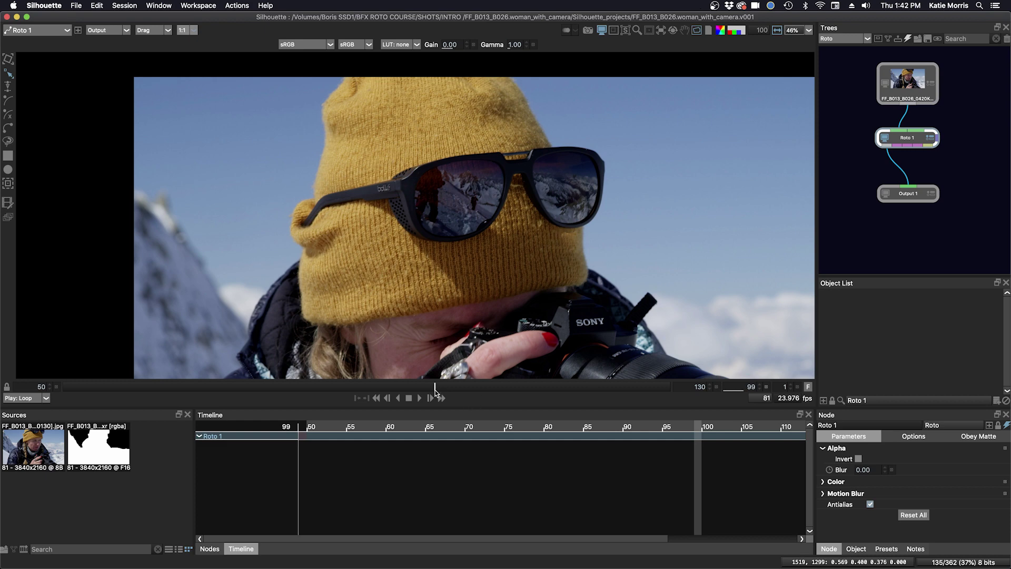
{"action": "left_click_drag", "start_coordinate": [439, 388], "coordinate": [465, 384]}
{"action": "left_click_drag", "start_coordinate": [361, 386], "coordinate": [326, 387]}
{"action": "left_click_drag", "start_coordinate": [391, 387], "coordinate": [397, 386]}
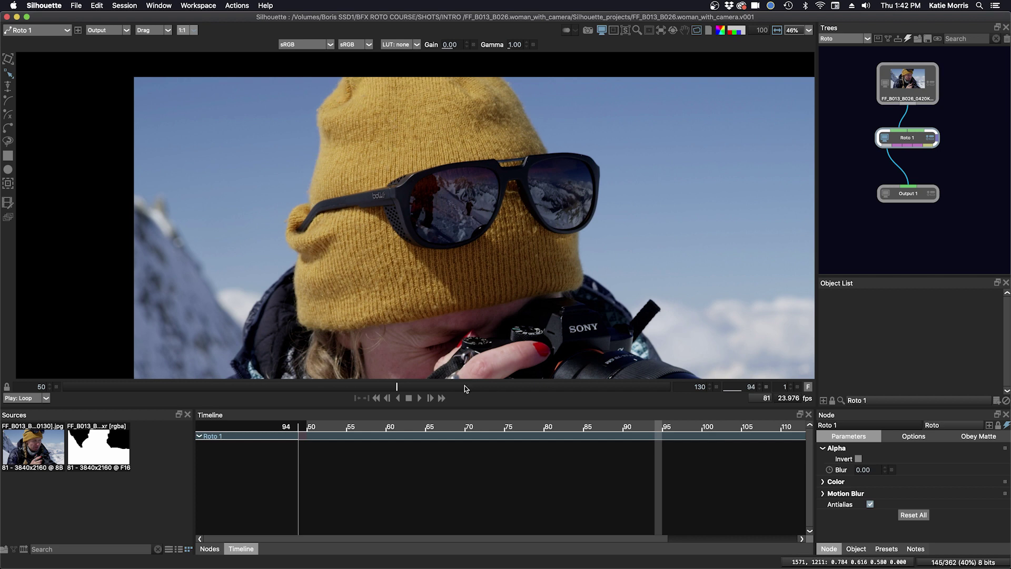
{"action": "mouse_move", "coordinate": [409, 389]}
{"action": "left_mouse_down"}
{"action": "mouse_move", "coordinate": [668, 389]}
{"action": "mouse_move", "coordinate": [118, 385]}
{"action": "left_mouse_up"}
{"action": "left_click_drag", "start_coordinate": [49, 379], "coordinate": [384, 387]}
{"action": "mouse_move", "coordinate": [479, 390]}
{"action": "left_mouse_down"}
{"action": "mouse_move", "coordinate": [668, 380]}
{"action": "mouse_move", "coordinate": [654, 382]}
{"action": "left_mouse_up"}
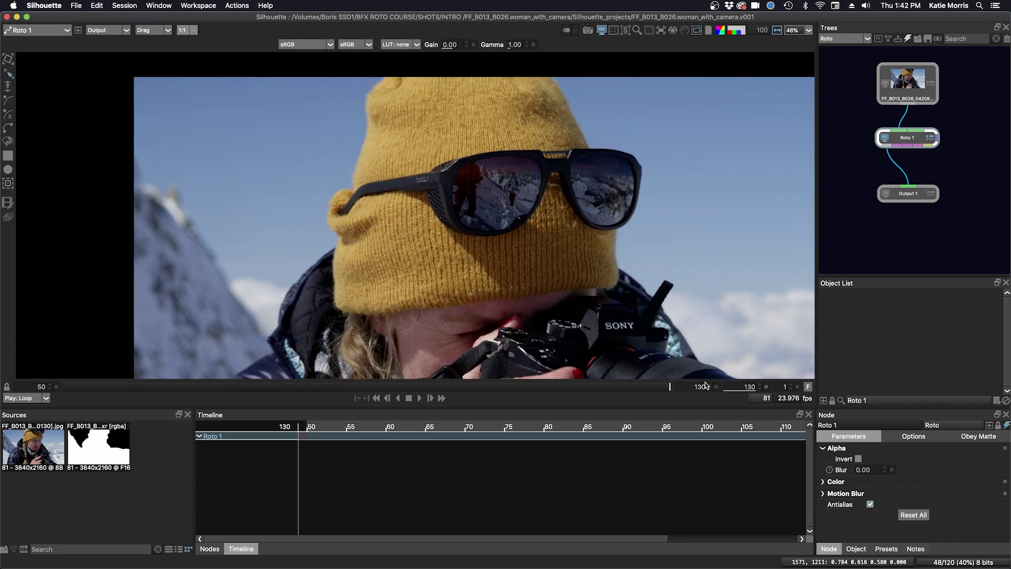
- Go to frame 90 and zoom the viewer onto the woman's yellow hat
{"action": "left_click", "coordinate": [365, 387]}
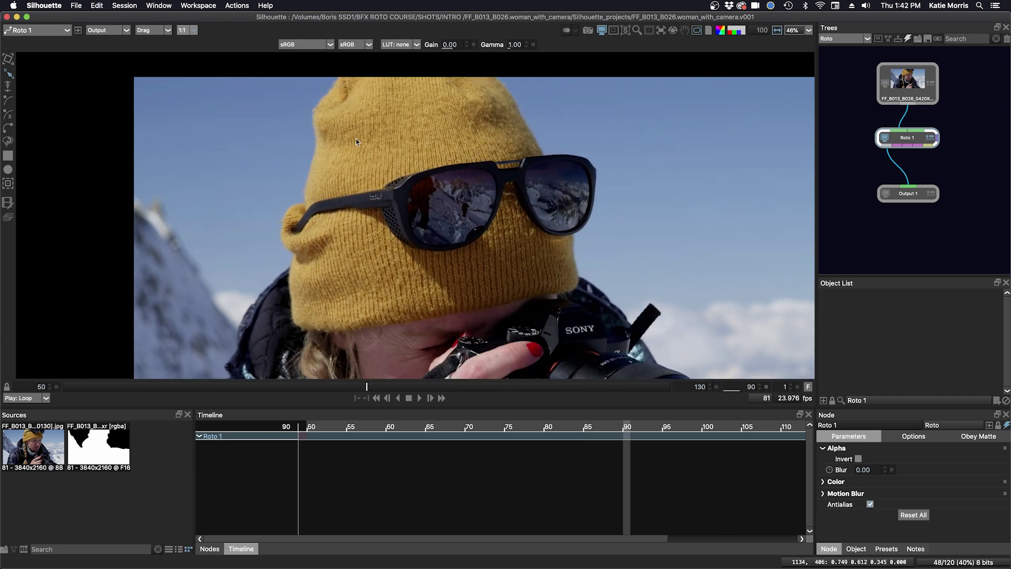
{"action": "left_click_drag", "start_coordinate": [356, 138], "coordinate": [489, 201]}
{"action": "scroll", "coordinate": [489, 205], "scroll_direction": "up", "scroll_amount": 4}
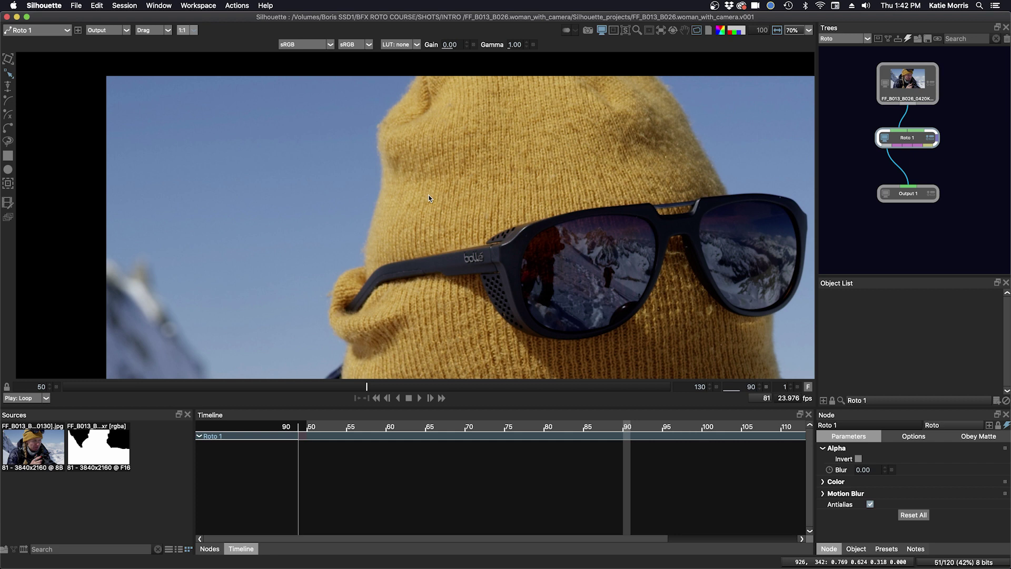
- Trace a B-spline around the yellow hat and close it on its first point
{"action": "left_click", "coordinate": [424, 67]}
{"action": "left_click", "coordinate": [393, 106]}
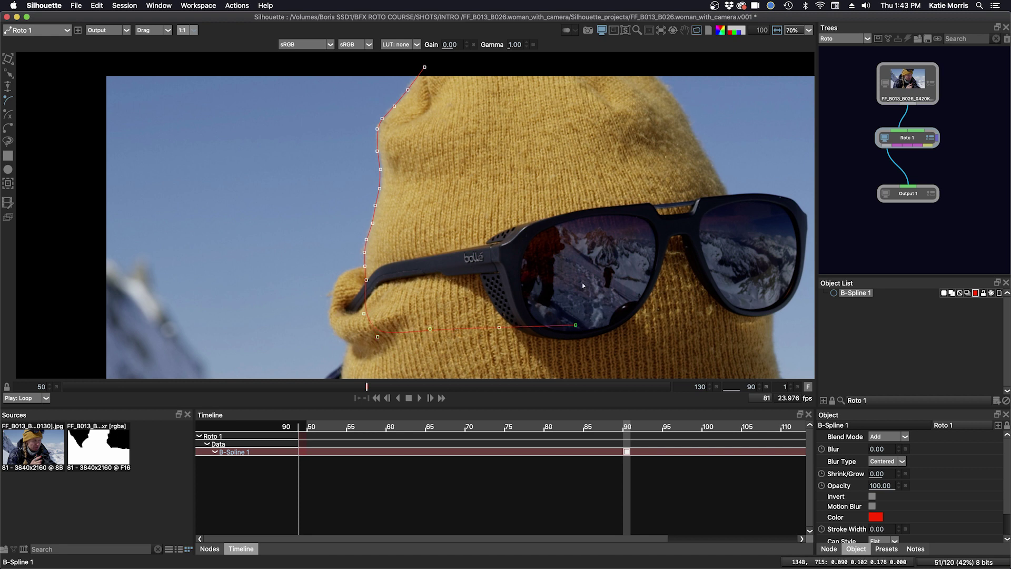
{"action": "left_click", "coordinate": [576, 266]}
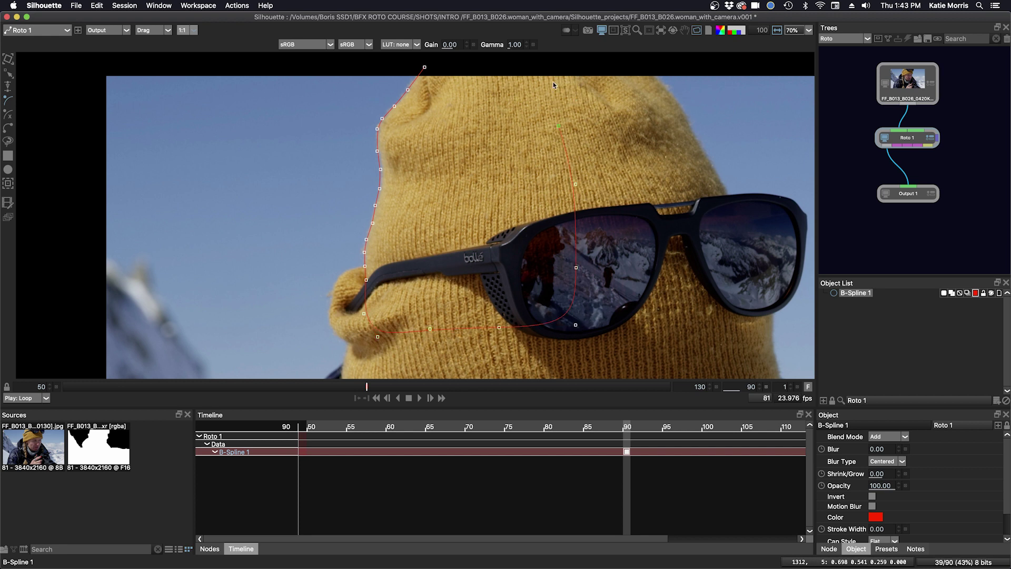
{"action": "left_click", "coordinate": [501, 65]}
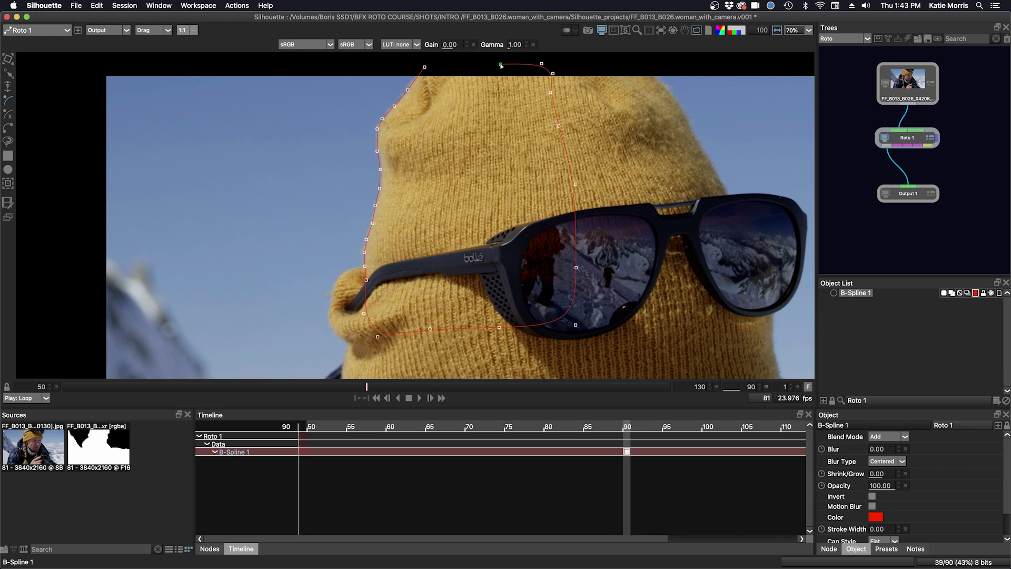
{"action": "left_click", "coordinate": [438, 62]}
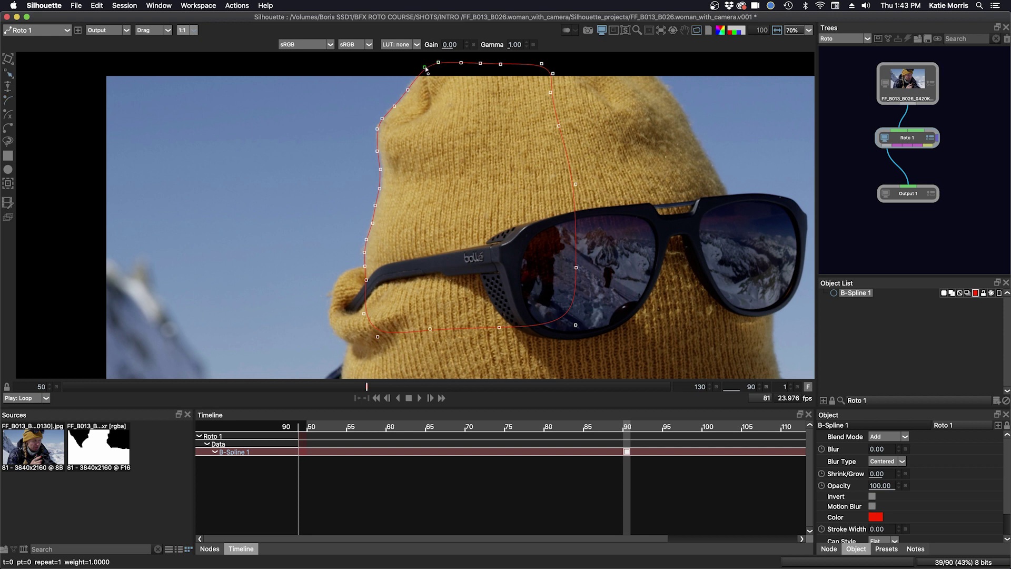
{"action": "left_click", "coordinate": [425, 68]}
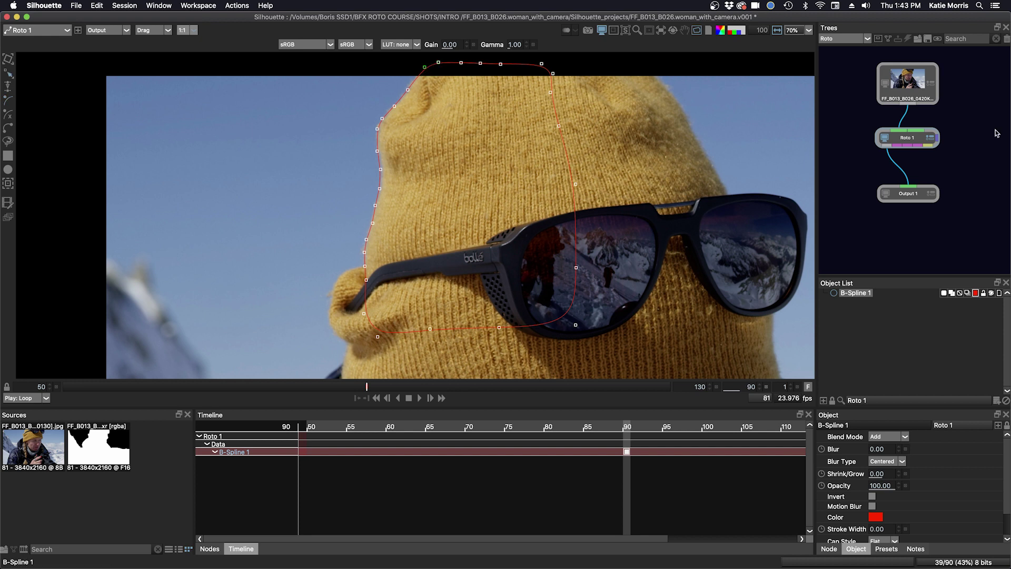
- Delete a stray point on the hat's left edge and nudge a point near the glasses onto the edge
{"action": "scroll", "coordinate": [424, 203], "scroll_direction": "up", "scroll_amount": 2}
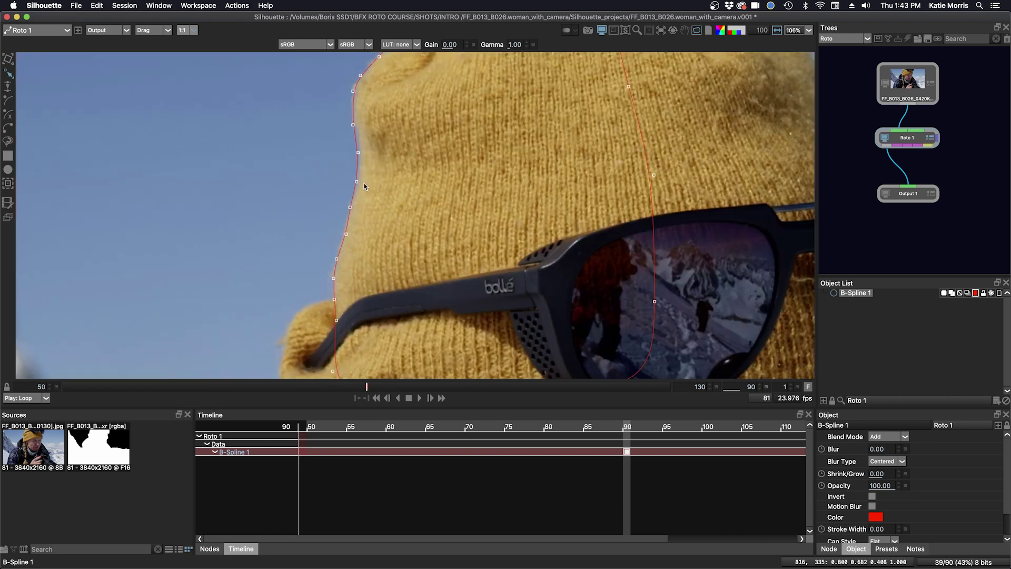
{"action": "left_click", "coordinate": [358, 154]}
{"action": "key", "text": "Delete"}
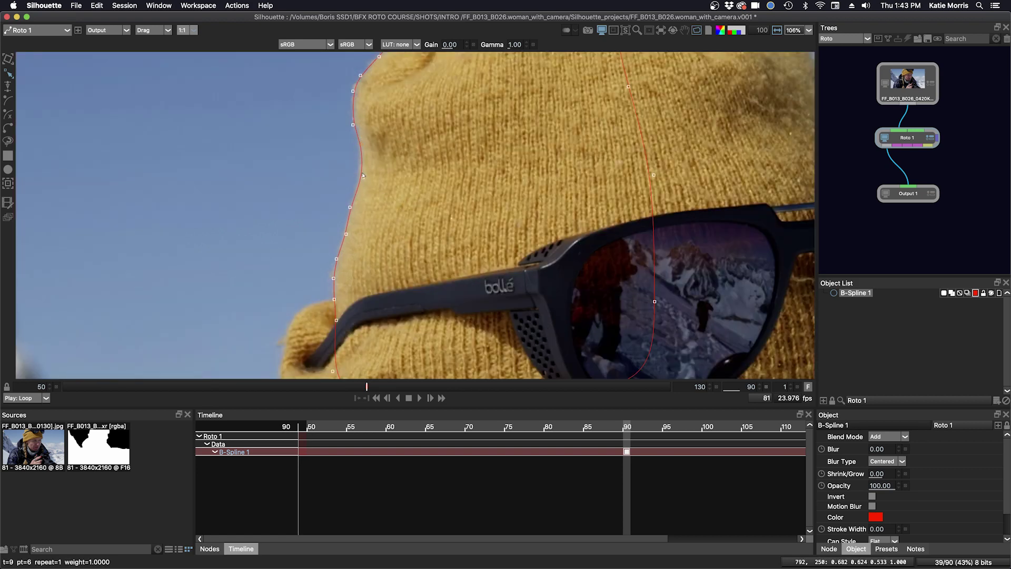
{"action": "left_click", "coordinate": [362, 177]}
{"action": "key", "text": "Delete"}
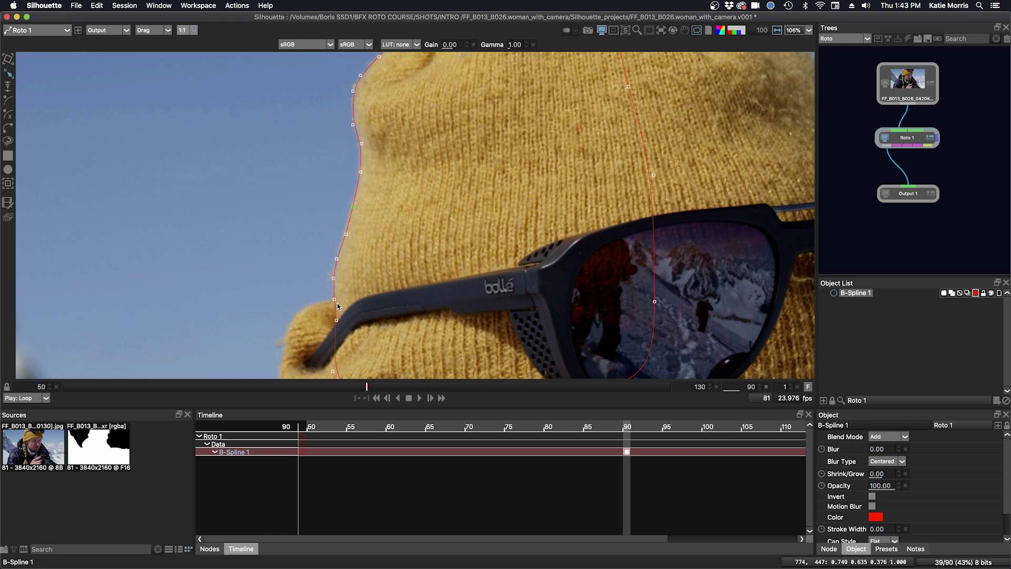
{"action": "left_click_drag", "start_coordinate": [336, 320], "coordinate": [342, 323]}
- Add a point along the hat's left edge and check the shape a few frames later
{"action": "left_click", "coordinate": [353, 125]}
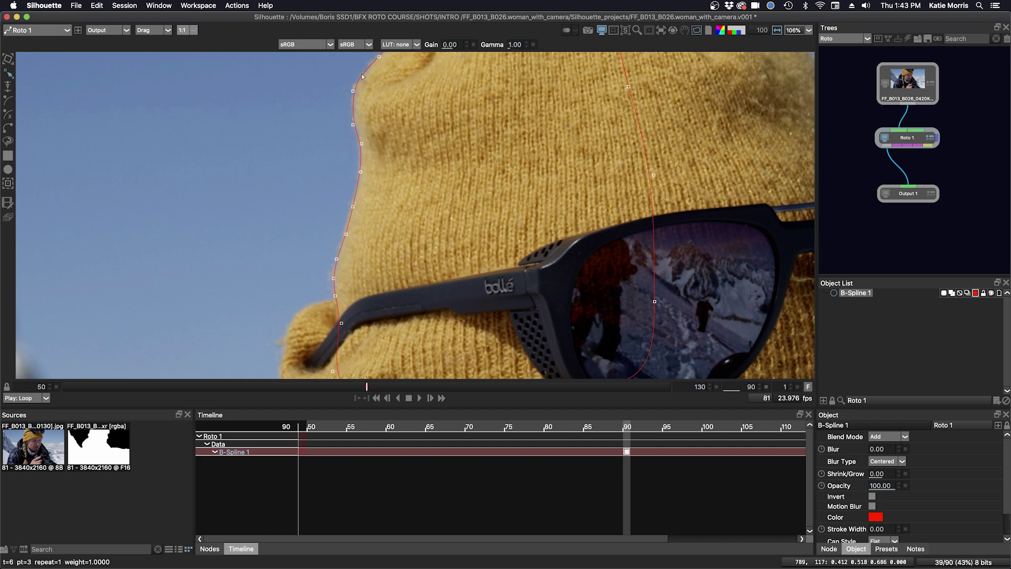
{"action": "scroll", "coordinate": [389, 75], "scroll_direction": "up", "scroll_amount": 5}
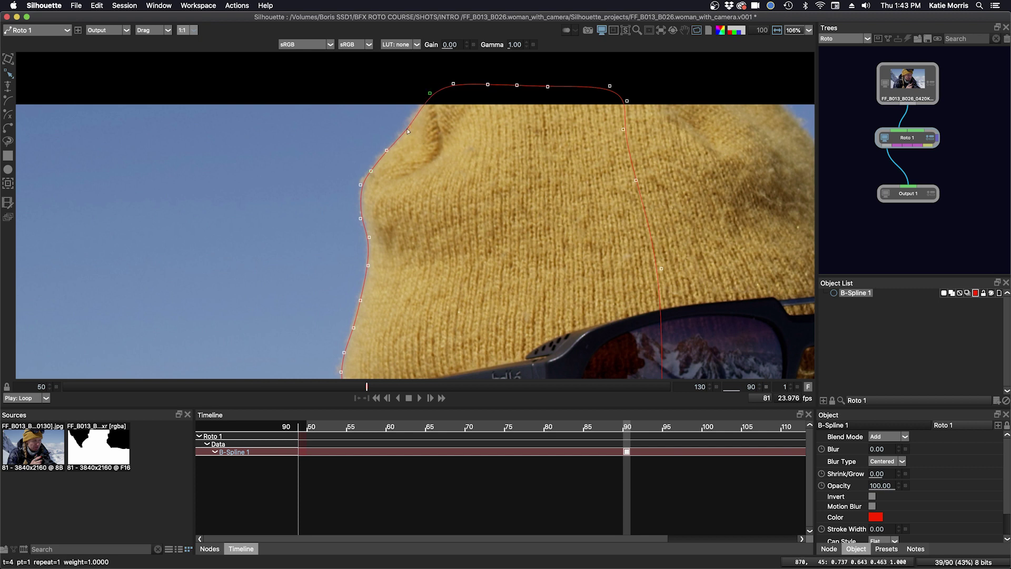
{"action": "left_click", "coordinate": [408, 127]}
{"action": "mouse_move", "coordinate": [380, 387]}
{"action": "left_mouse_down"}
{"action": "mouse_move", "coordinate": [629, 386]}
{"action": "mouse_move", "coordinate": [226, 388]}
{"action": "mouse_move", "coordinate": [367, 390]}
{"action": "left_mouse_up"}
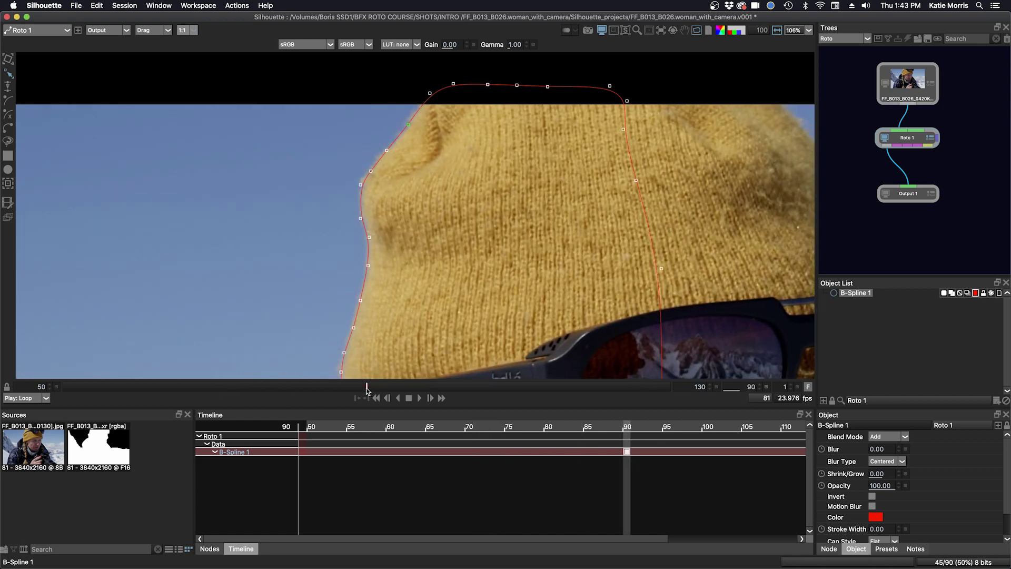
{"action": "left_click", "coordinate": [360, 217]}
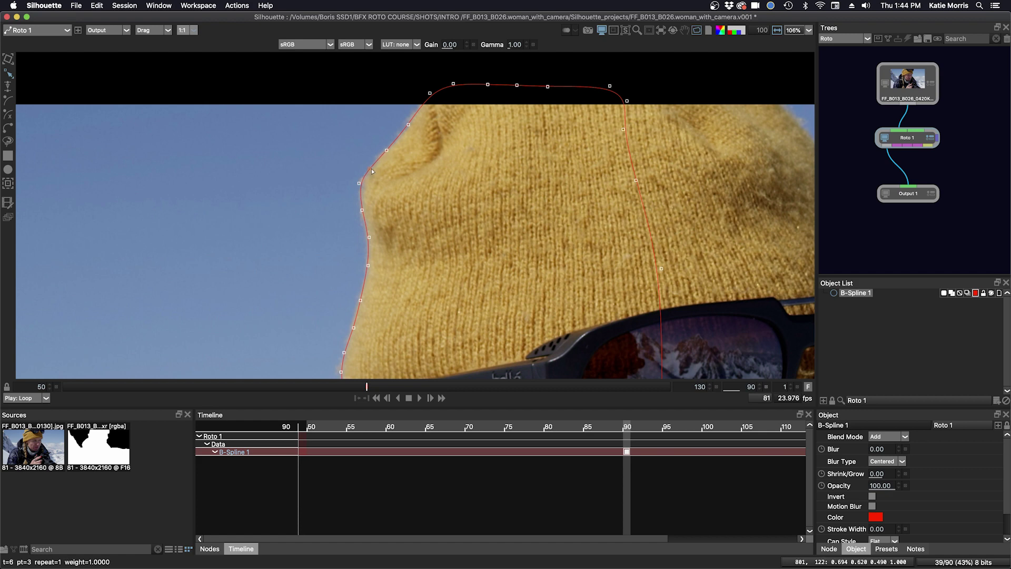
- Add two points on the curve along the hat's upper-left edge
{"action": "scroll", "coordinate": [378, 170], "scroll_direction": "up", "scroll_amount": 3}
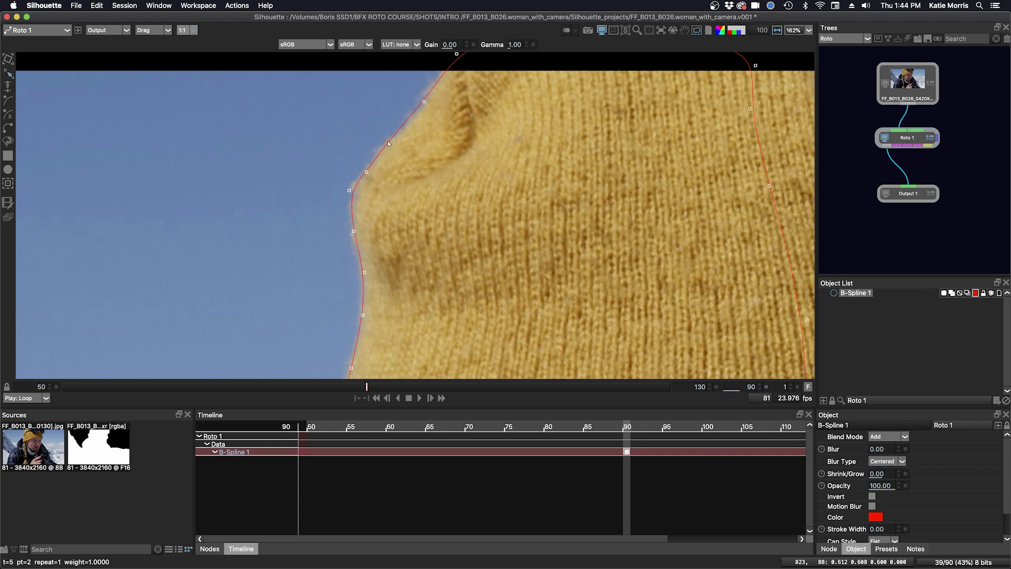
{"action": "left_click", "coordinate": [383, 144], "text": "super"}
{"action": "scroll", "coordinate": [392, 158], "scroll_direction": "up", "scroll_amount": 3}
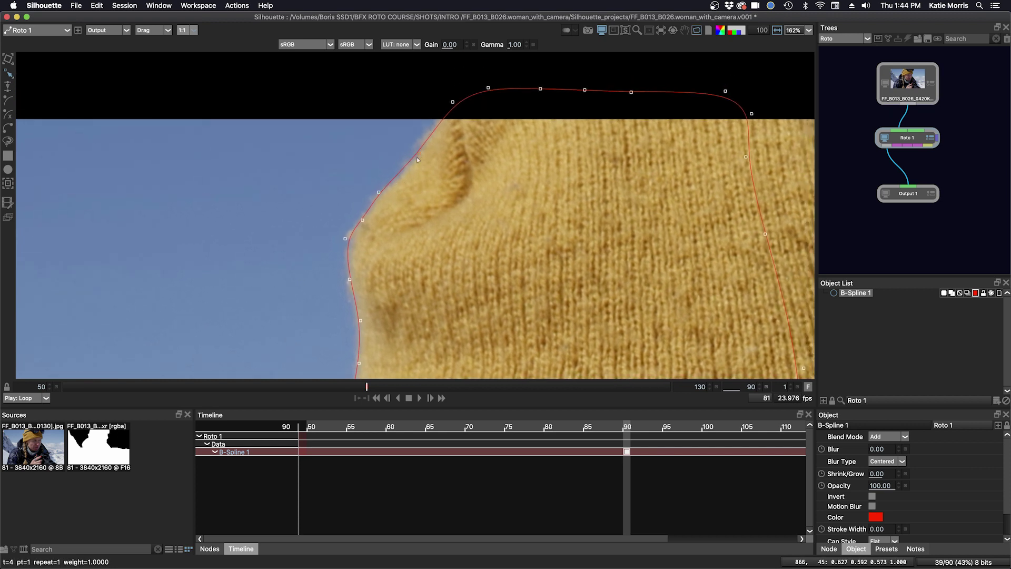
{"action": "left_click", "coordinate": [416, 160], "text": "super"}
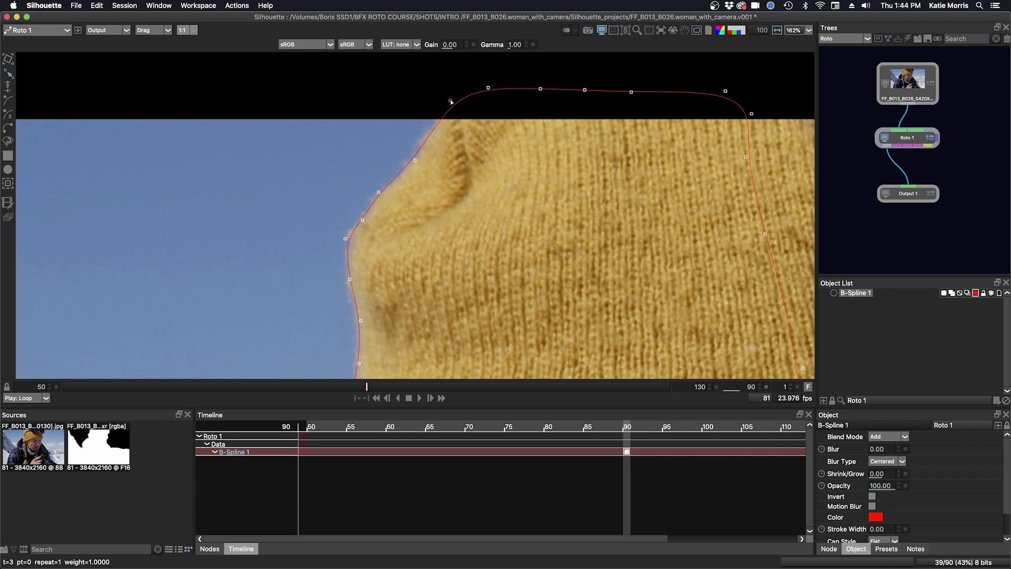
- Pull the lower edge points onto the hat and add a point by the glasses
{"action": "left_click_drag", "start_coordinate": [401, 220], "coordinate": [414, 129]}
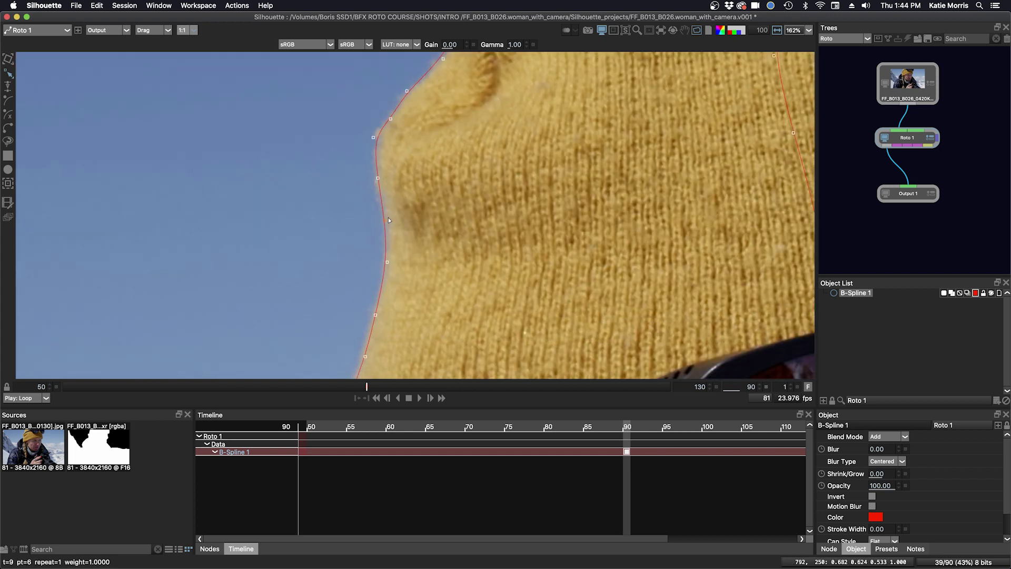
{"action": "left_click_drag", "start_coordinate": [394, 249], "coordinate": [446, 128]}
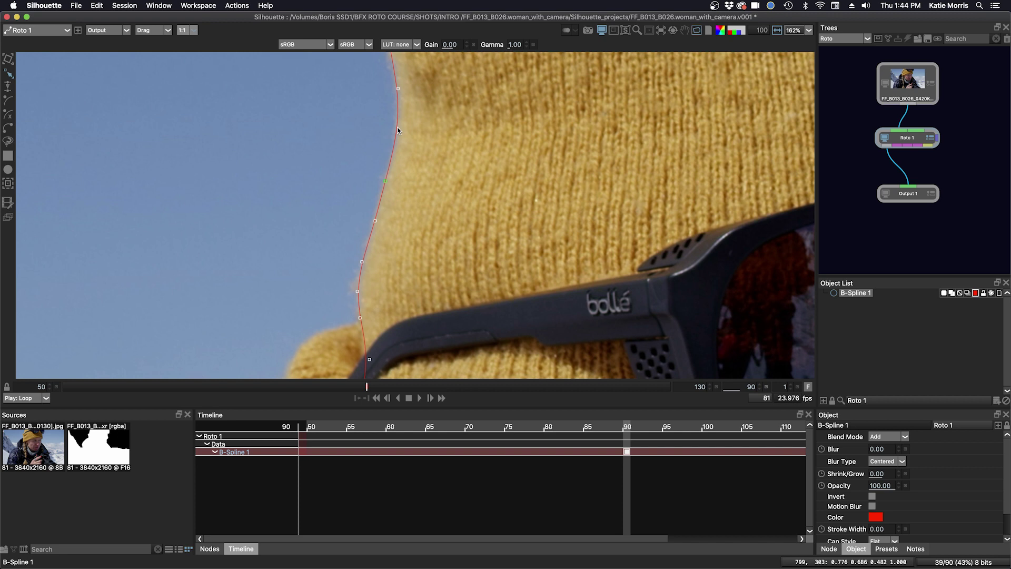
{"action": "left_click_drag", "start_coordinate": [398, 129], "coordinate": [385, 181]}
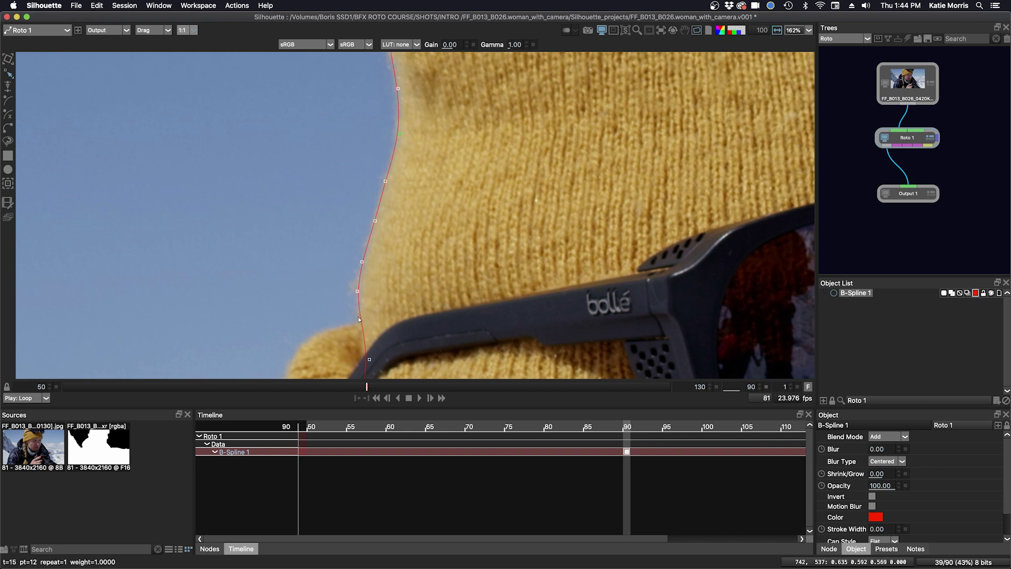
{"action": "left_click_drag", "start_coordinate": [369, 359], "coordinate": [366, 360]}
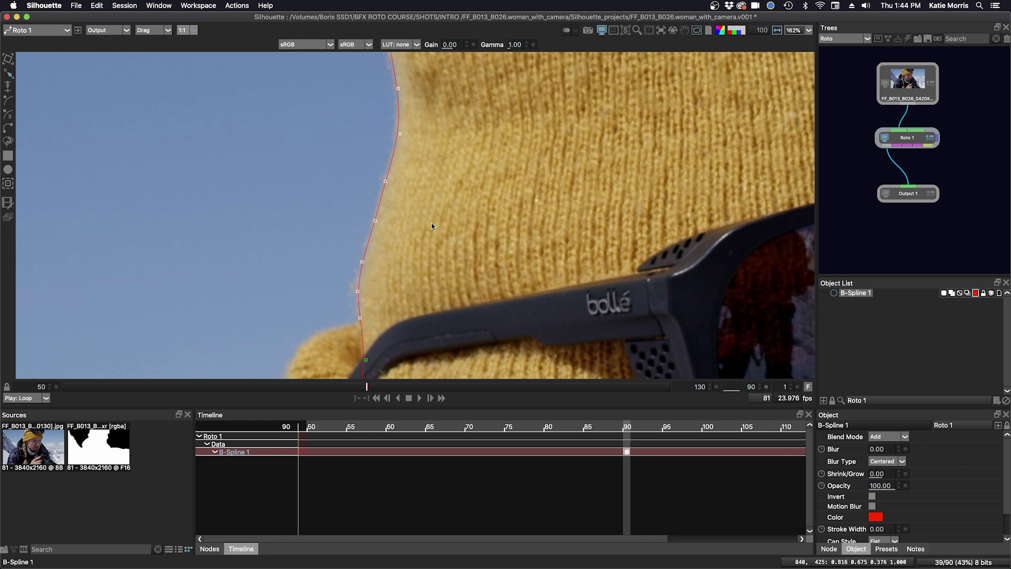
{"action": "scroll", "coordinate": [432, 232], "scroll_direction": "up", "scroll_amount": 2}
{"action": "scroll", "coordinate": [429, 238], "scroll_direction": "down", "scroll_amount": 3}
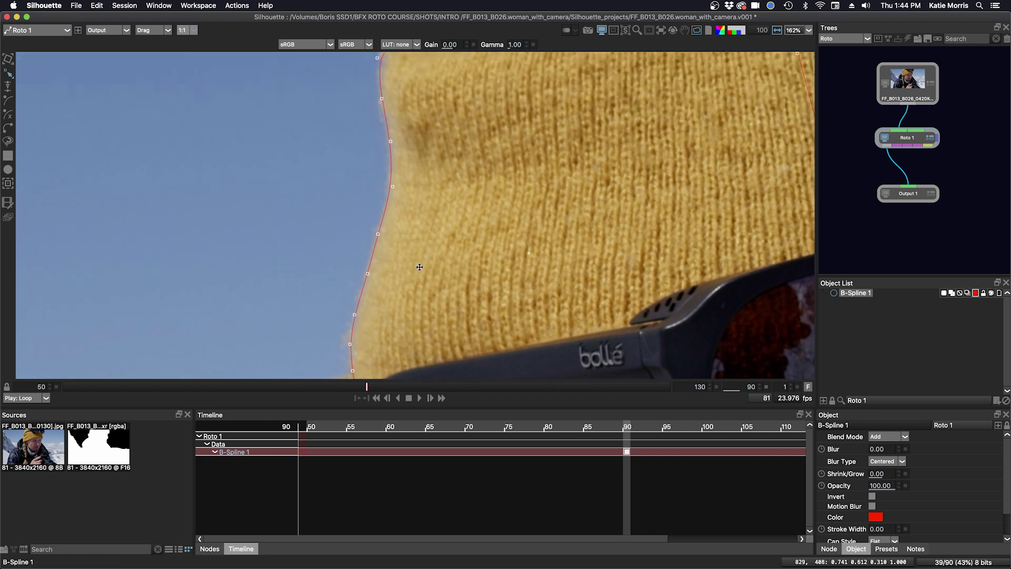
{"action": "scroll", "coordinate": [424, 155], "scroll_direction": "up", "scroll_amount": 3}
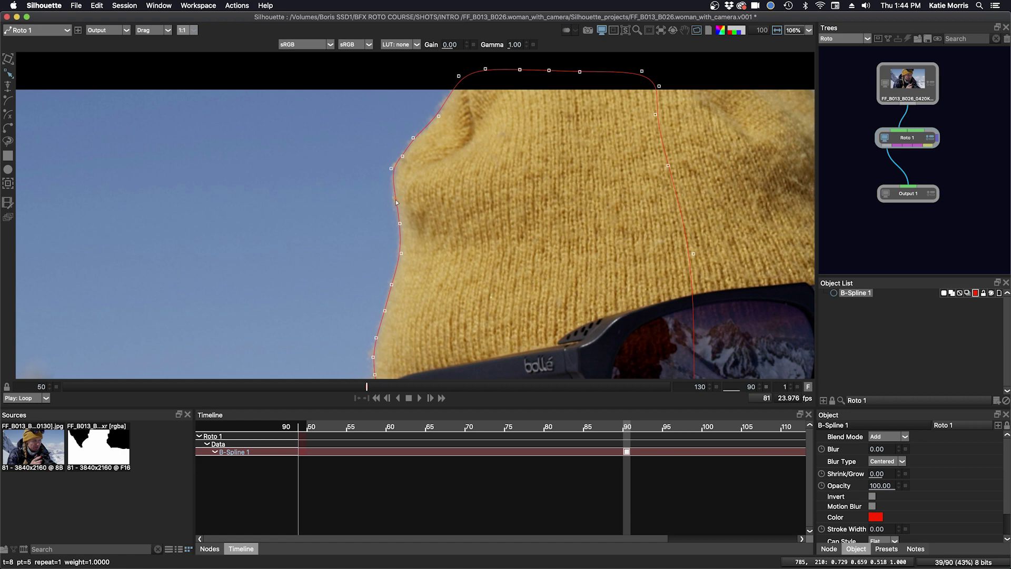
{"action": "left_click_drag", "start_coordinate": [425, 244], "coordinate": [440, 186]}
{"action": "left_click", "coordinate": [393, 280]}
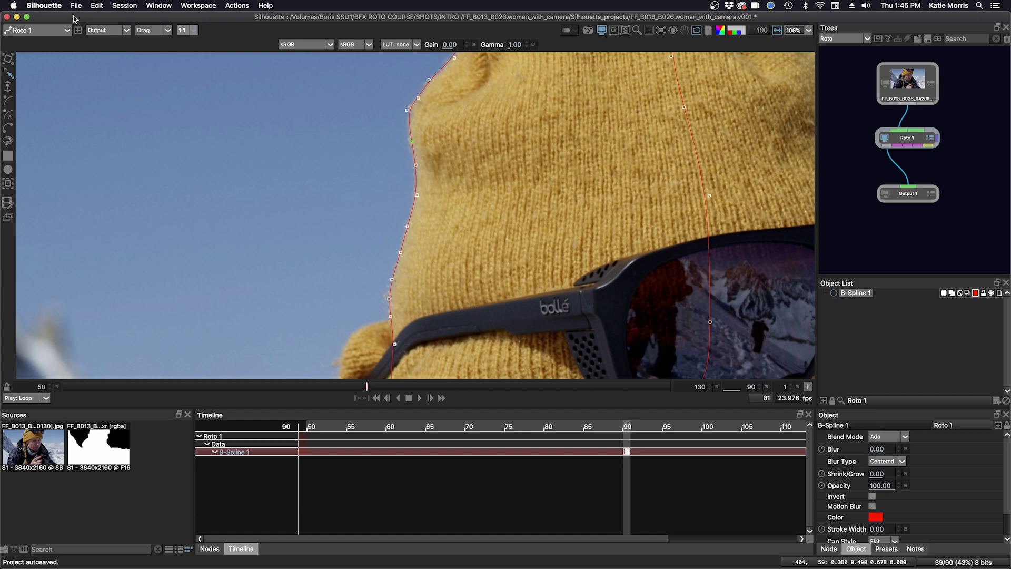
{"action": "left_click", "coordinate": [50, 6]}
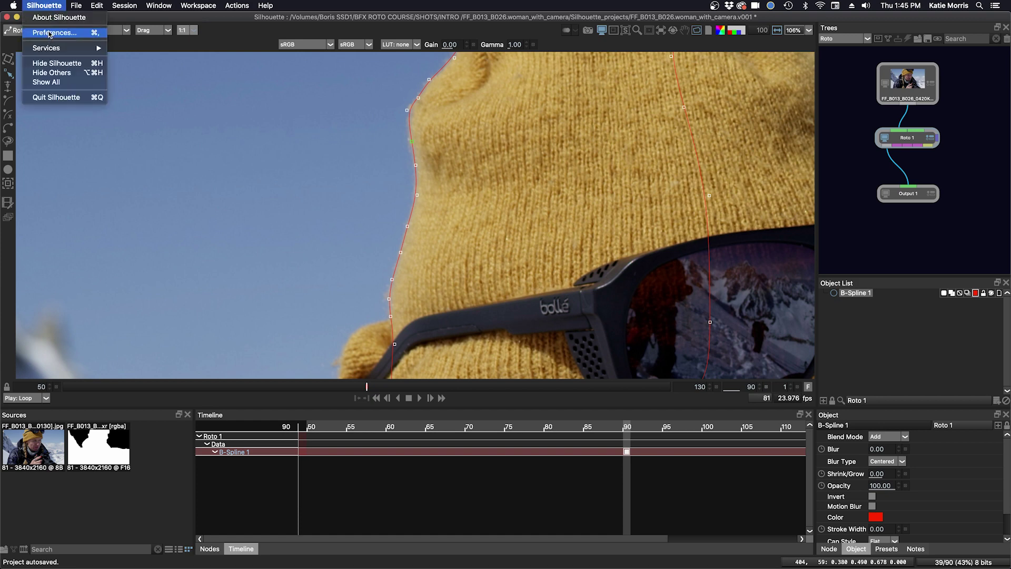
- Raise the Shape preference control handle size from 5.00 to 6.00
{"action": "left_click", "coordinate": [50, 33]}
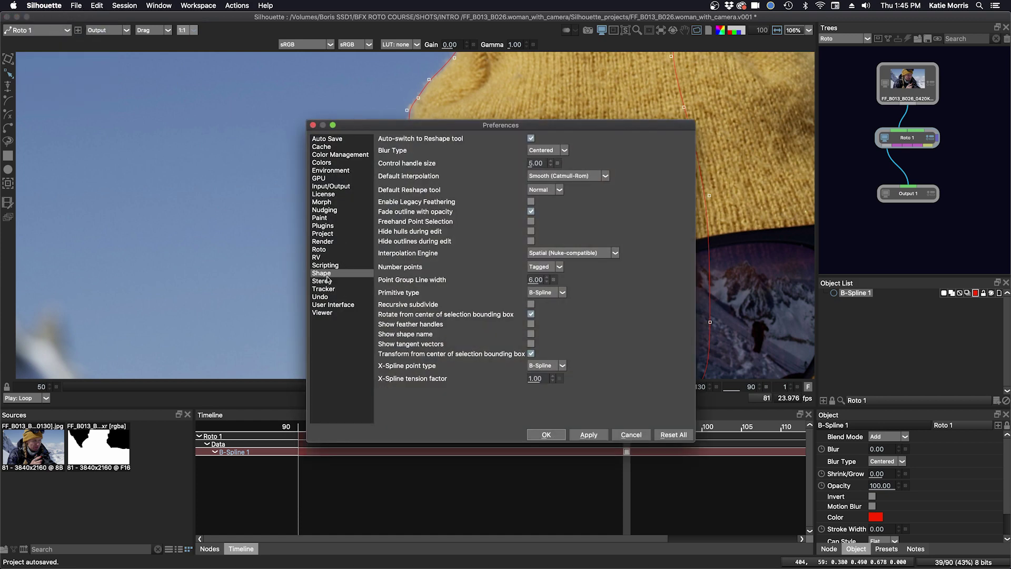
{"action": "left_click_drag", "start_coordinate": [377, 127], "coordinate": [552, 109]}
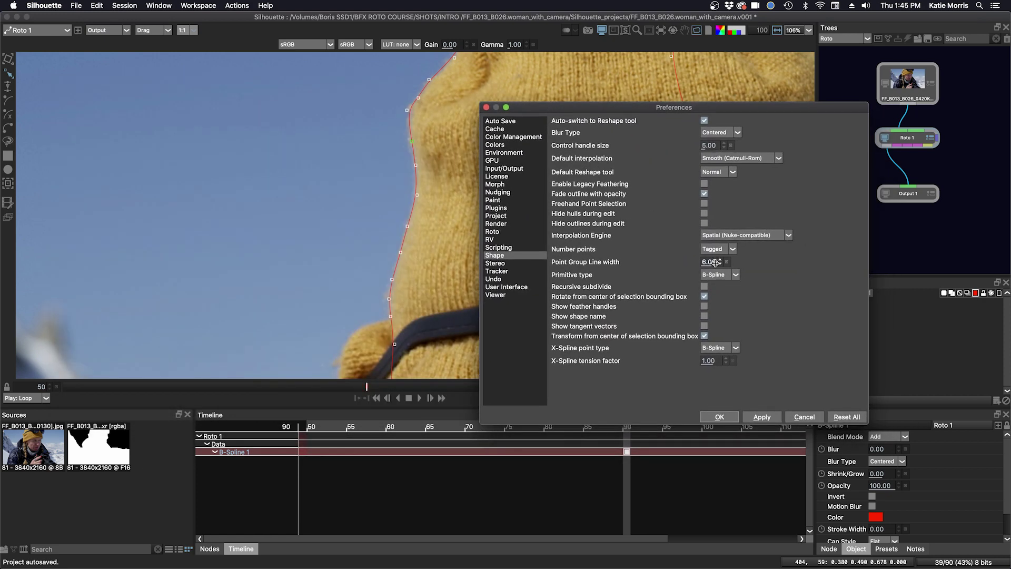
{"action": "left_click", "coordinate": [710, 145]}
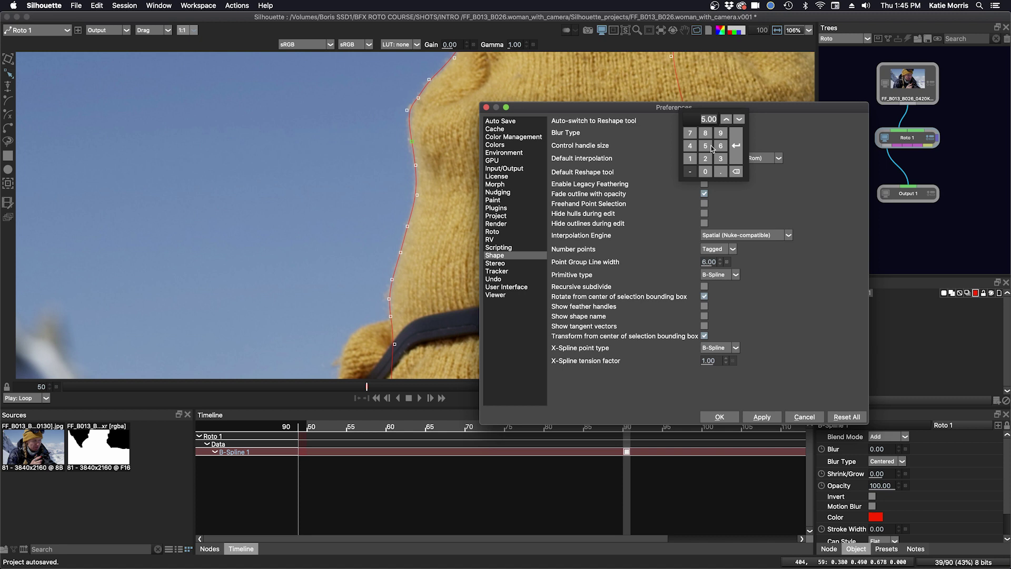
{"action": "left_click", "coordinate": [721, 146]}
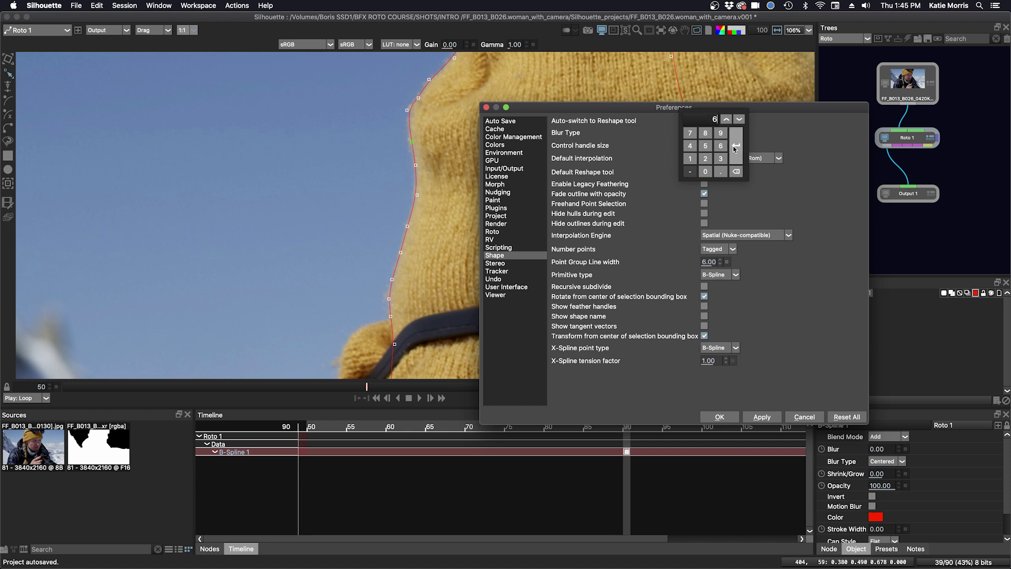
{"action": "left_click", "coordinate": [737, 150]}
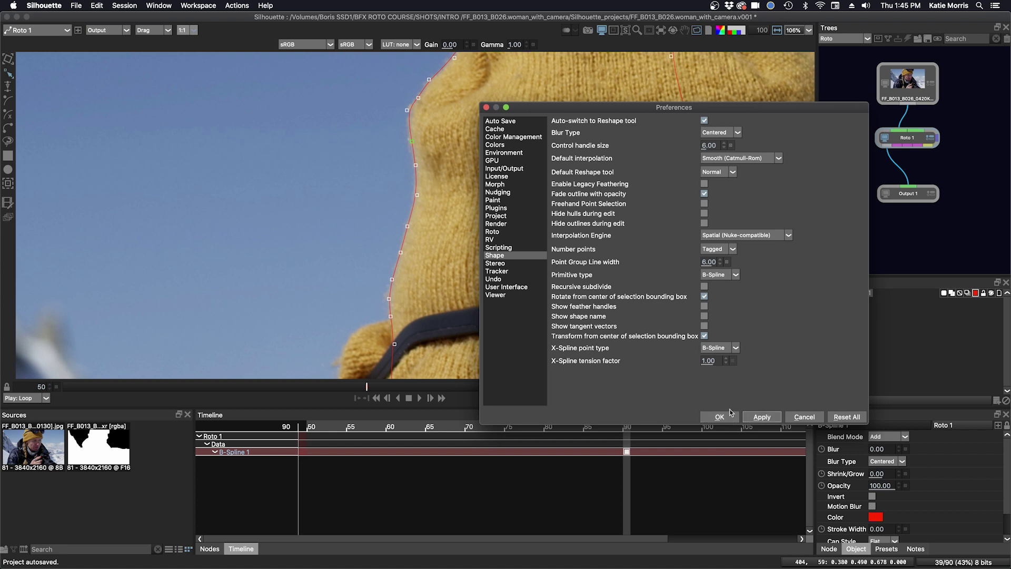
- Set the Viewer preference line width to 4.00 and apply it
{"action": "left_click", "coordinate": [495, 298]}
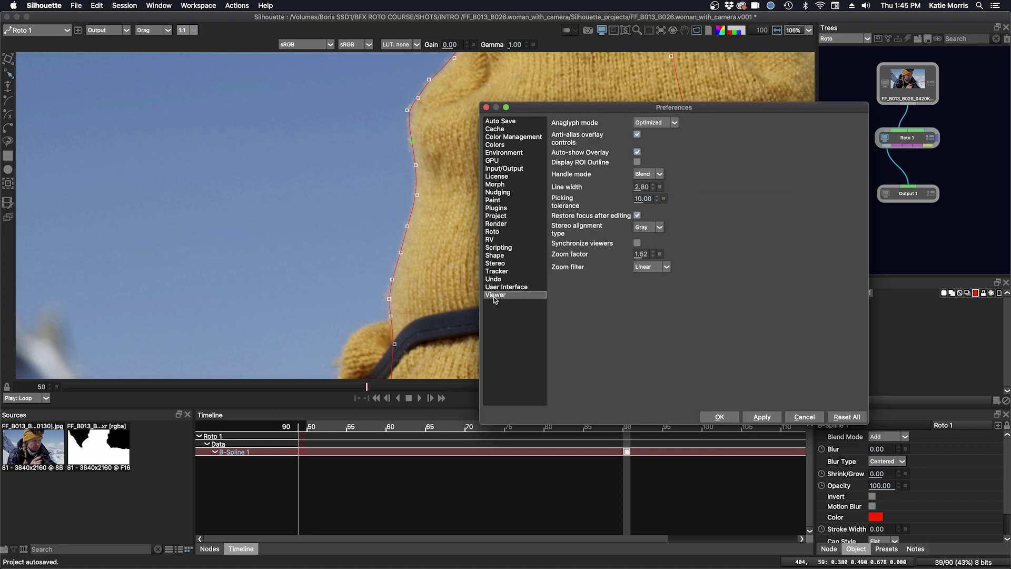
{"action": "left_click", "coordinate": [641, 187]}
{"action": "left_click", "coordinate": [620, 187]}
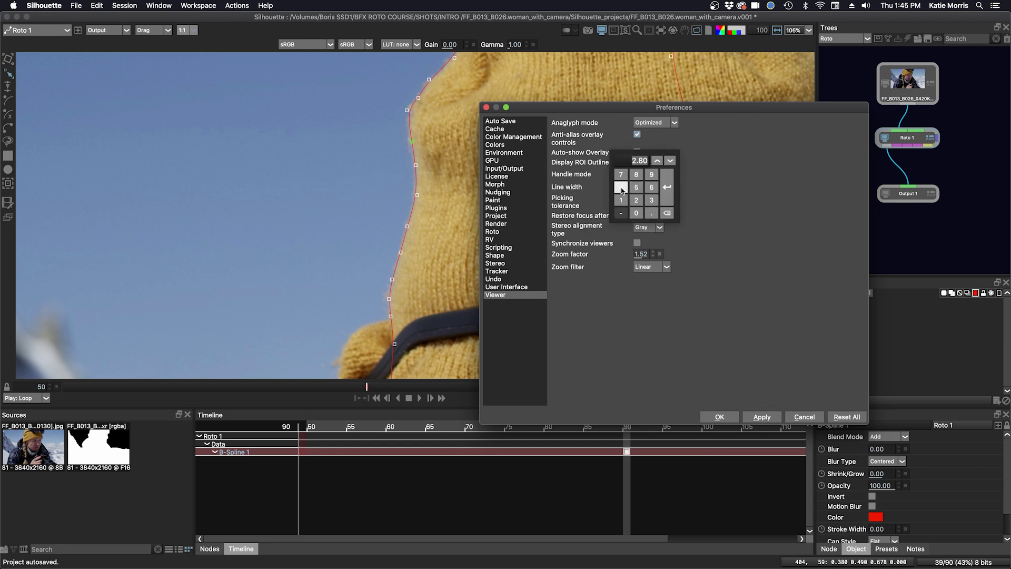
{"action": "left_click", "coordinate": [666, 187]}
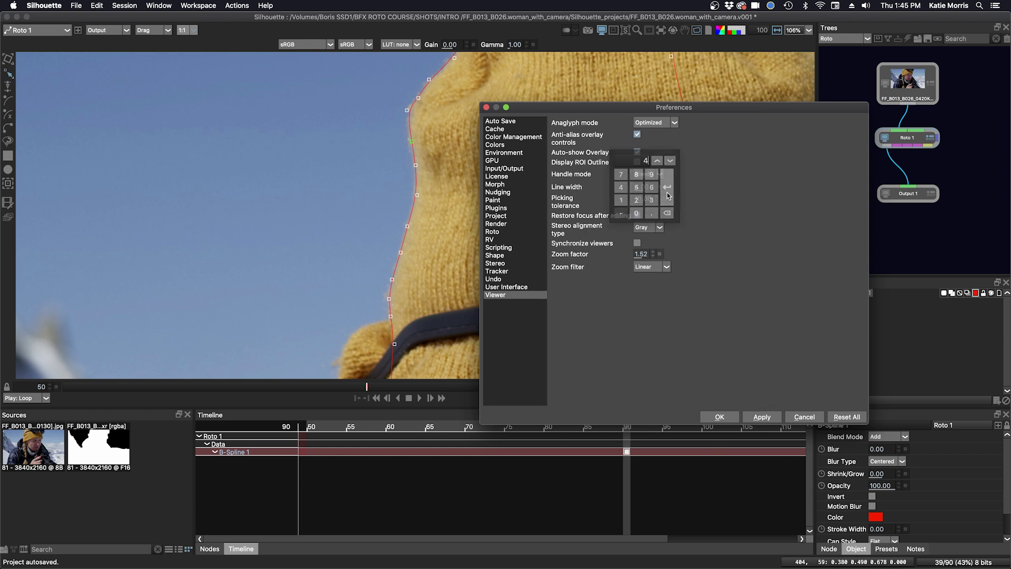
{"action": "left_click", "coordinate": [762, 417]}
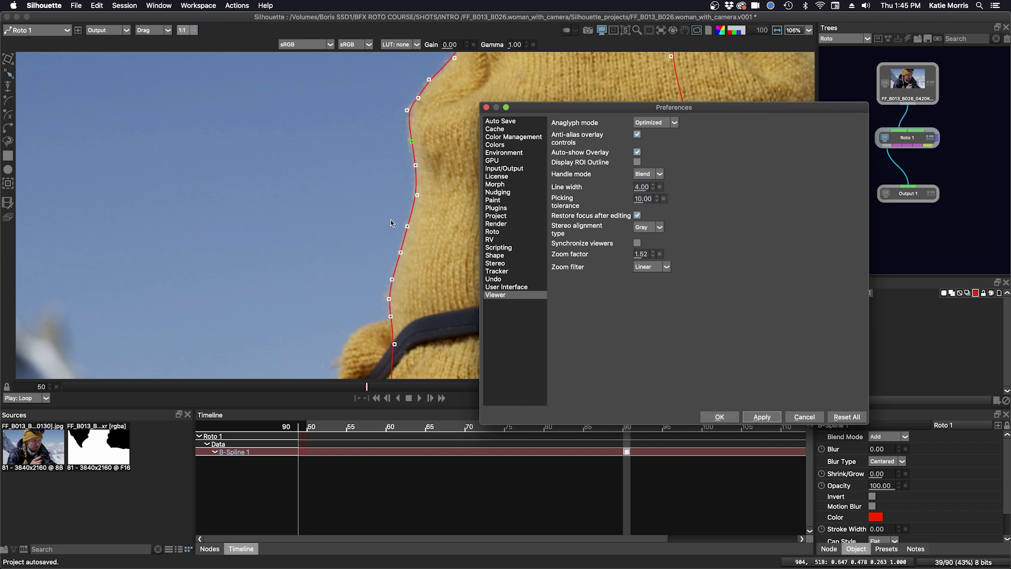
- Set the line width back to 2.80 and apply it
{"action": "left_click", "coordinate": [640, 187]}
{"action": "left_click", "coordinate": [636, 200]}
{"action": "left_click", "coordinate": [651, 212]}
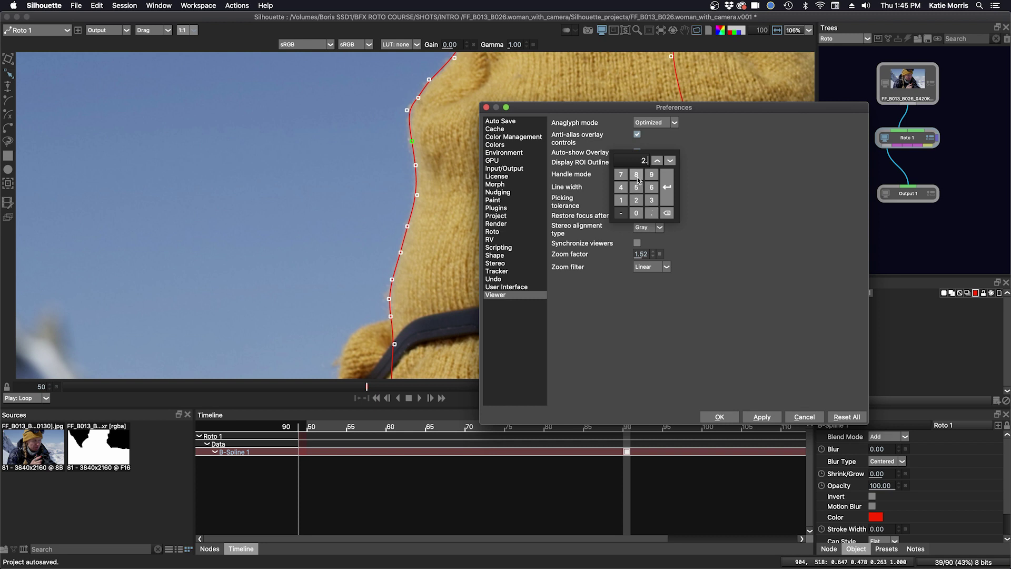
{"action": "left_click", "coordinate": [636, 175]}
{"action": "left_click", "coordinate": [668, 193]}
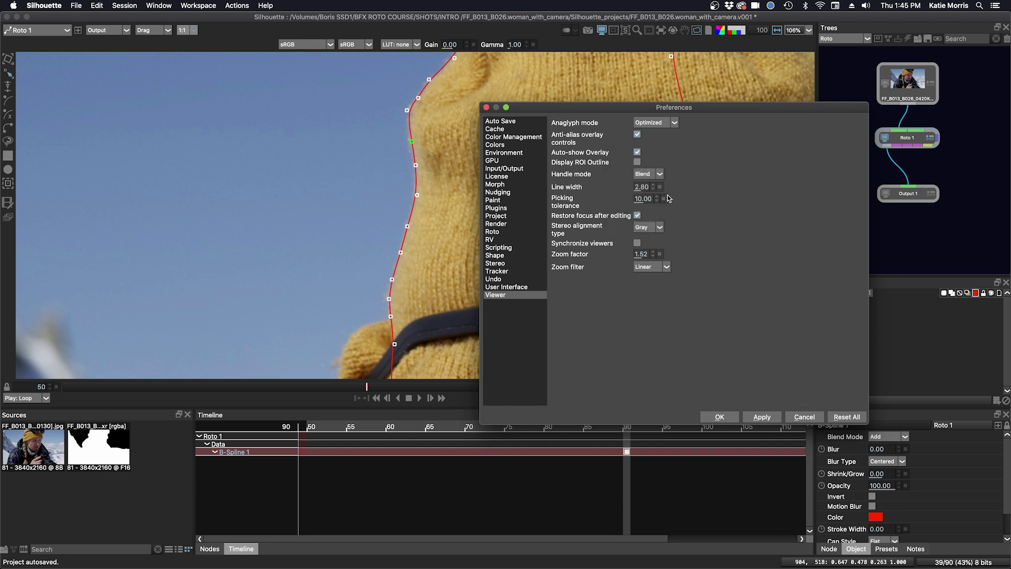
{"action": "left_click", "coordinate": [762, 416]}
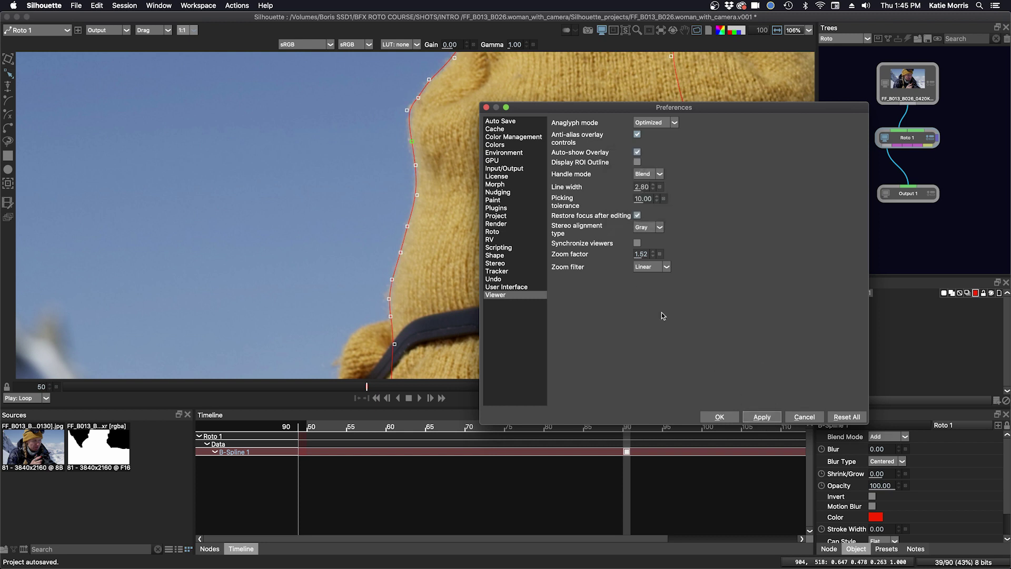
- Restore the control handle size to 5.00, apply it, and show the Colors preferences
{"action": "left_click", "coordinate": [494, 255]}
{"action": "left_click", "coordinate": [708, 145]}
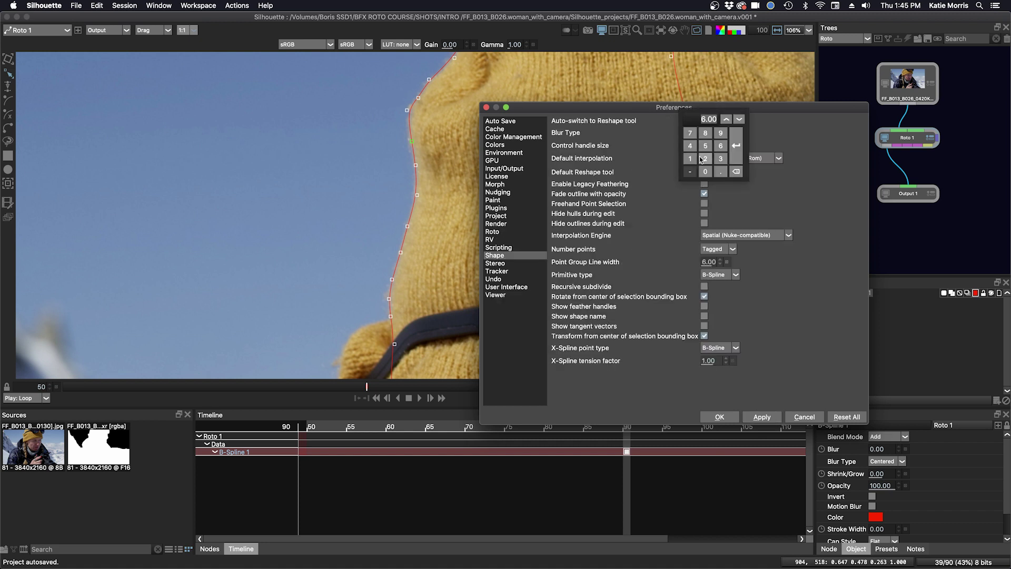
{"action": "left_click", "coordinate": [705, 145]}
{"action": "left_click", "coordinate": [736, 145]}
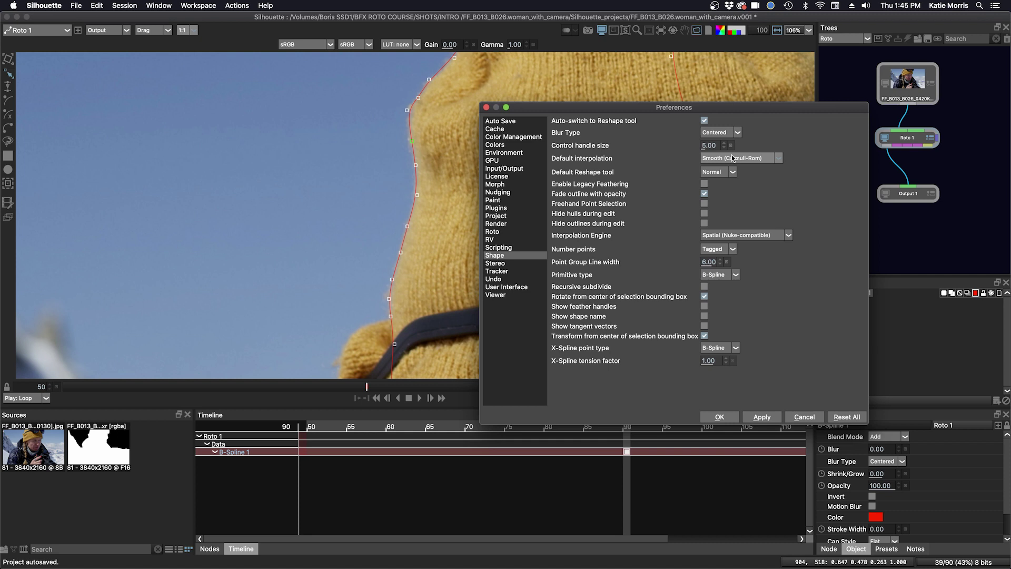
{"action": "left_click", "coordinate": [762, 417]}
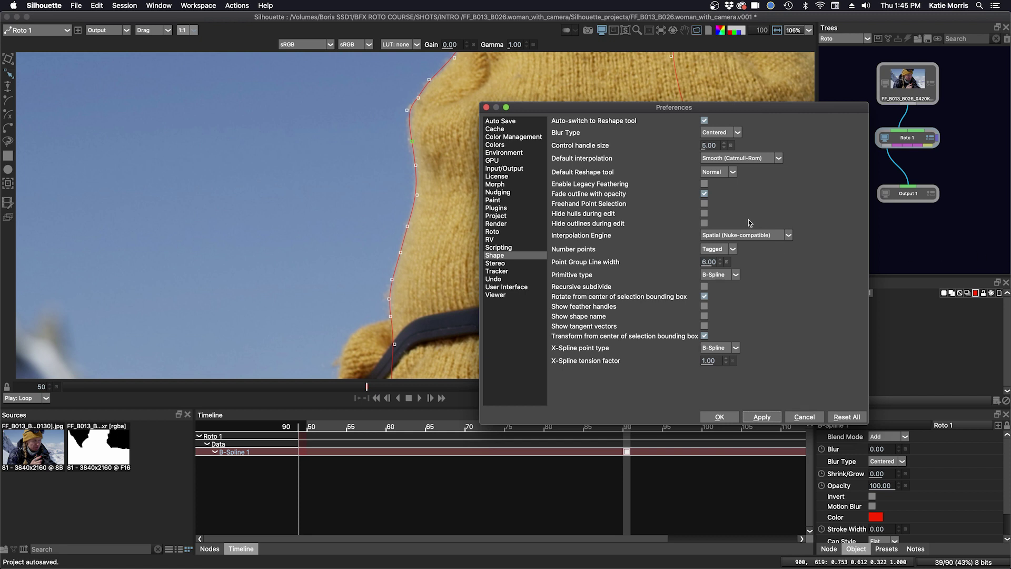
{"action": "left_click", "coordinate": [491, 147]}
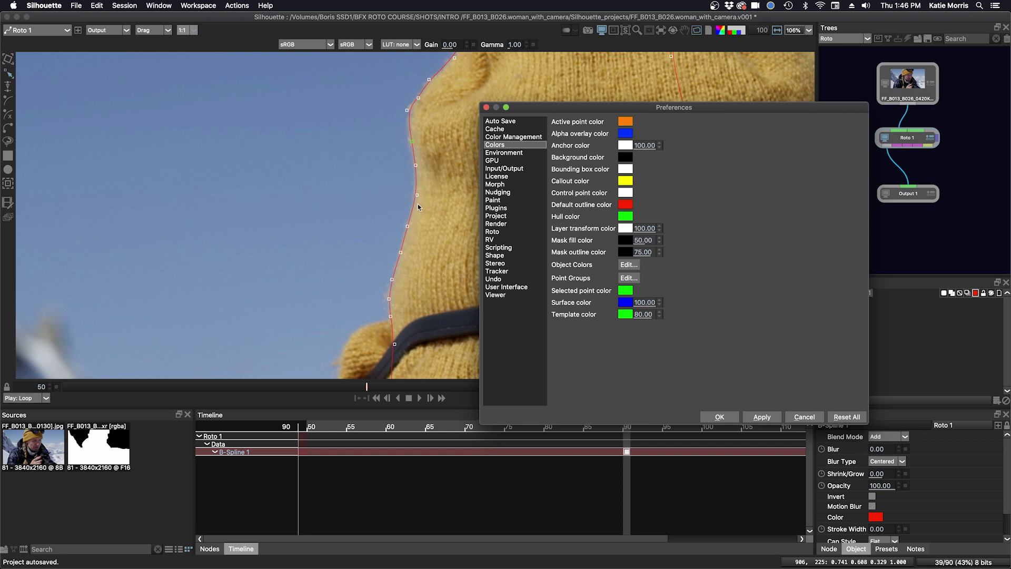
- Confirm red as the default outline color and close Preferences
{"action": "left_click", "coordinate": [626, 205]}
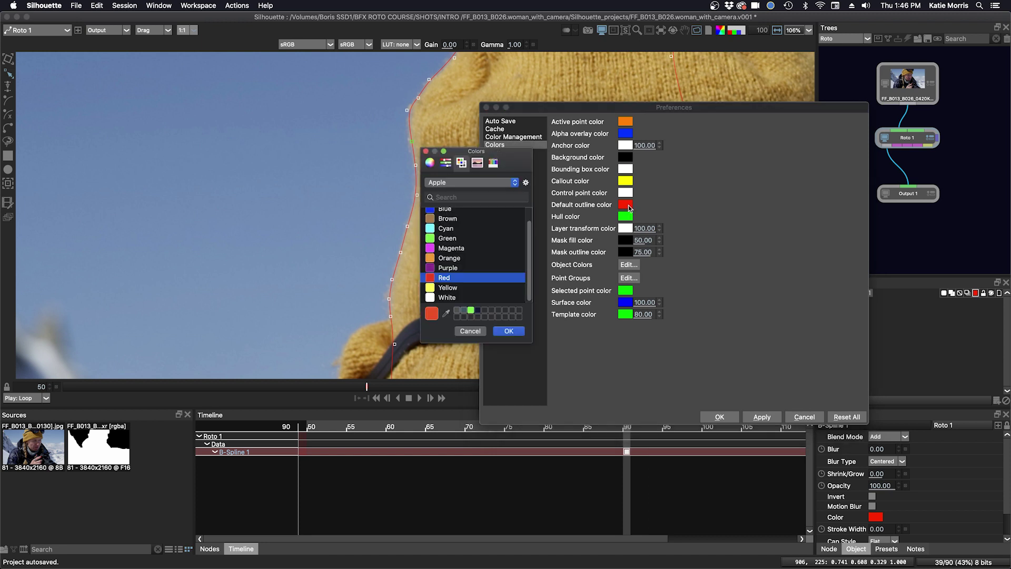
{"action": "left_click", "coordinate": [509, 333]}
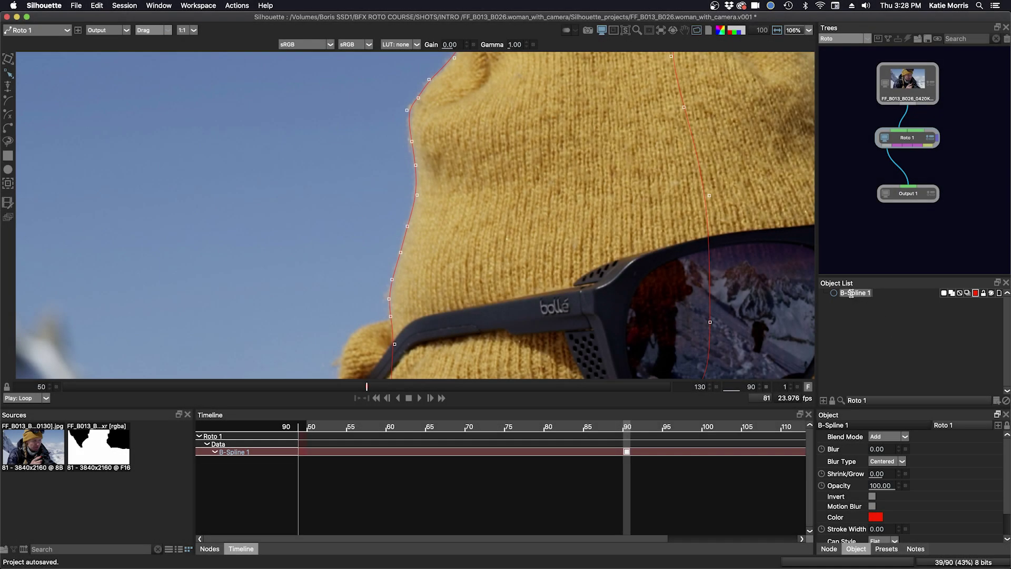
- Rename the B-Spline 1 shape to 'demo shape'
{"action": "double_click", "coordinate": [851, 293]}
{"action": "type", "text": "demo s"}
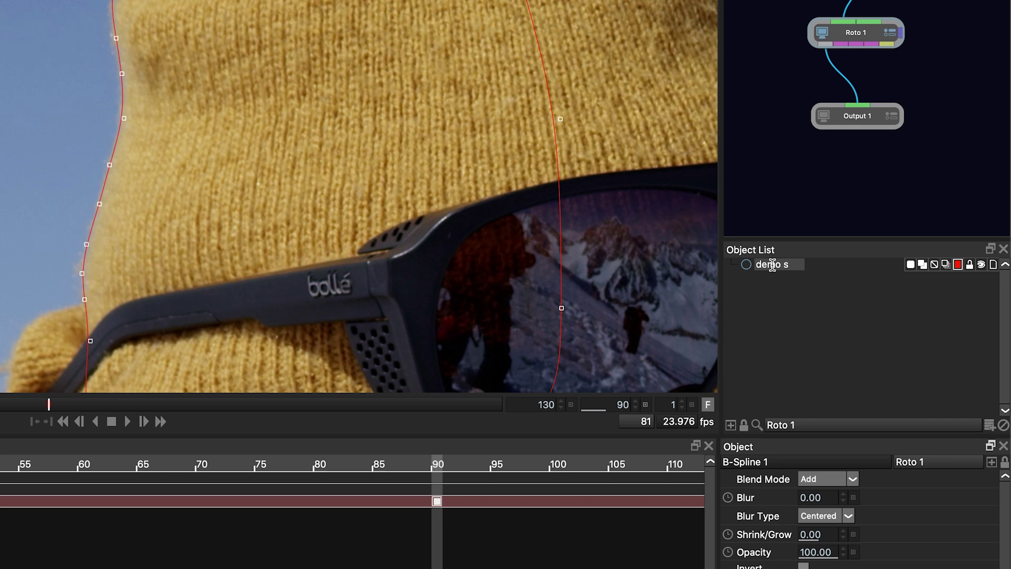
{"action": "type", "text": "hape"}
{"action": "key", "text": "Return"}
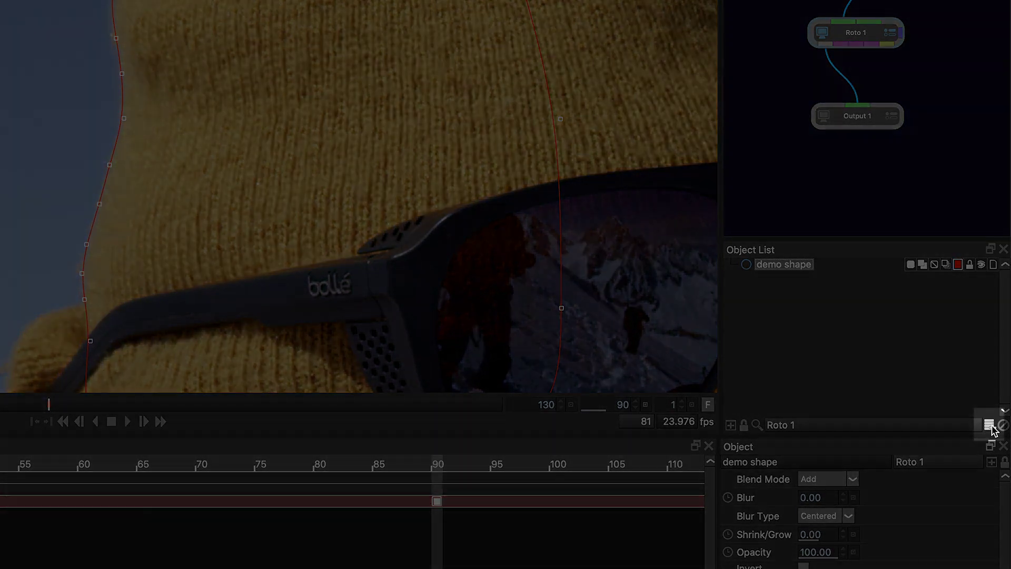
- Add a new layer, move 'demo shape' into it, and name the layer 'sl upper hat'
{"action": "left_click", "coordinate": [990, 425]}
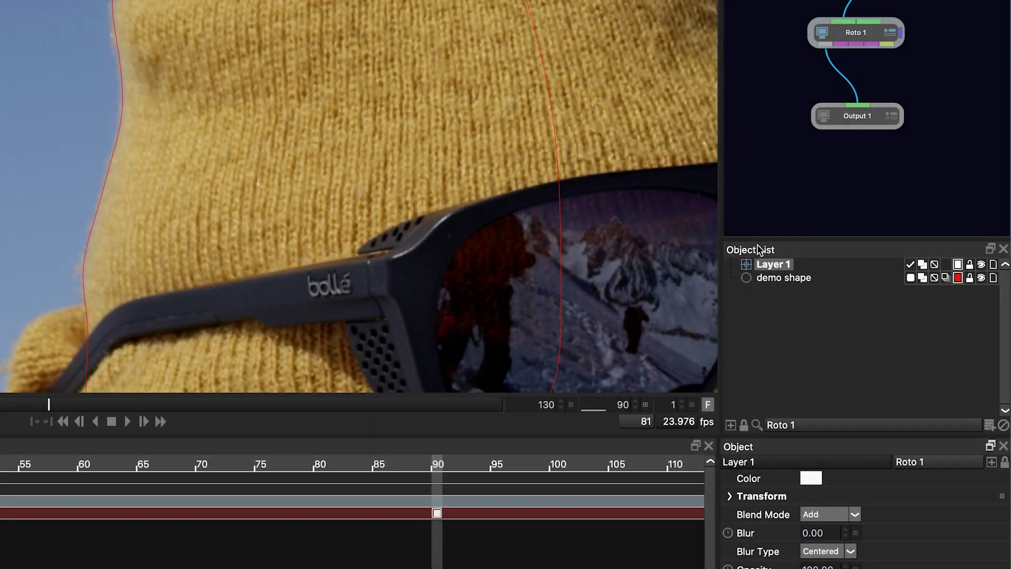
{"action": "left_click_drag", "start_coordinate": [773, 278], "coordinate": [773, 267]}
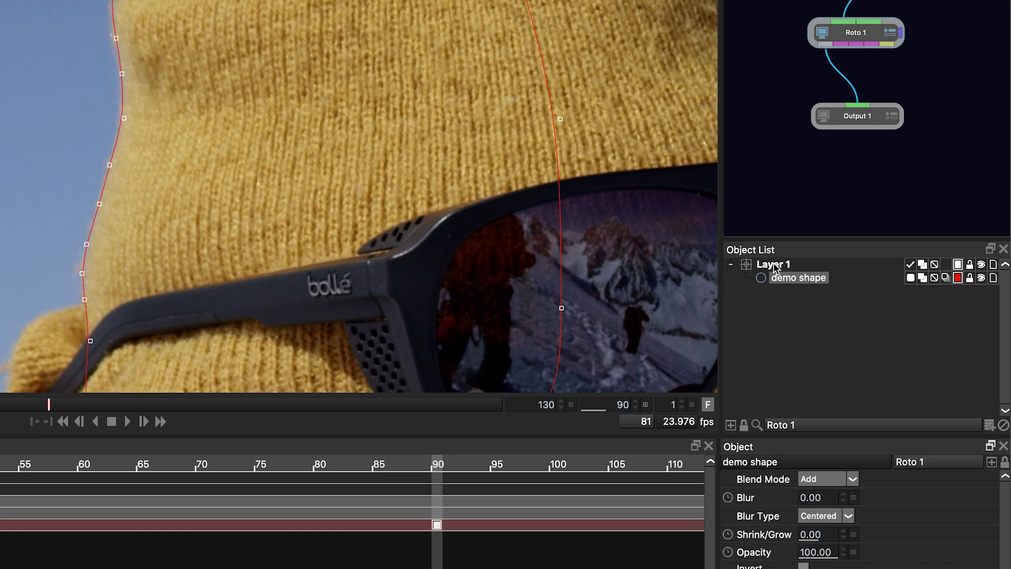
{"action": "left_click", "coordinate": [773, 265]}
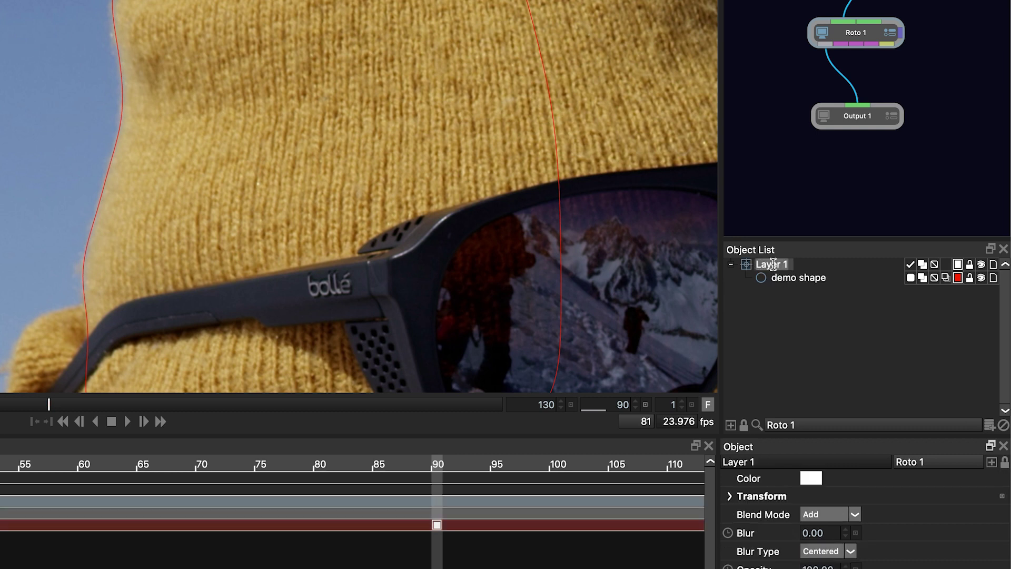
{"action": "type", "text": "sl upper hat"}
{"action": "key", "text": "Return"}
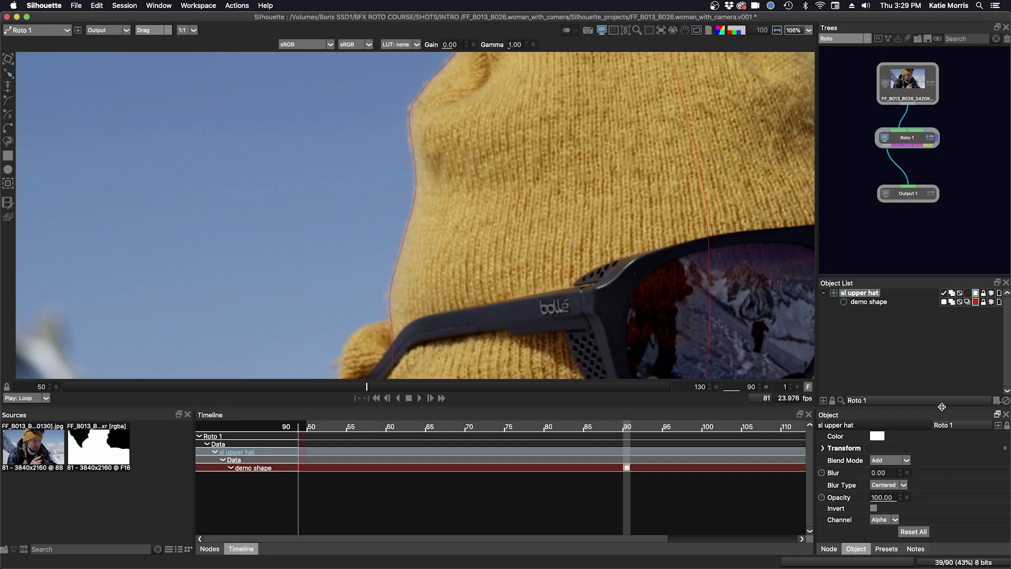
- Enlarge the lower panels and display demo shape's properties down to its red colour
{"action": "left_click_drag", "start_coordinate": [943, 403], "coordinate": [943, 386]}
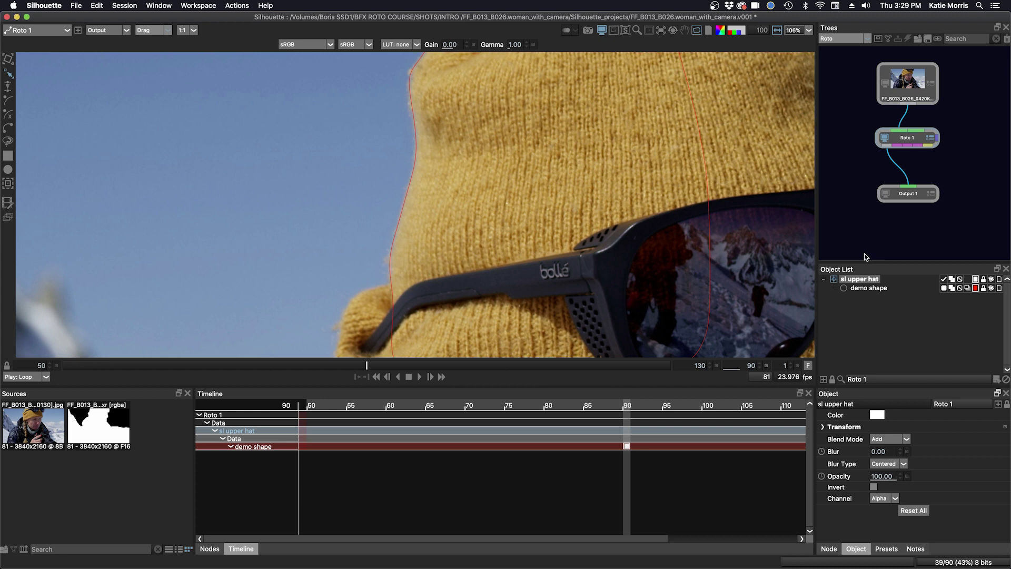
{"action": "left_click", "coordinate": [865, 288]}
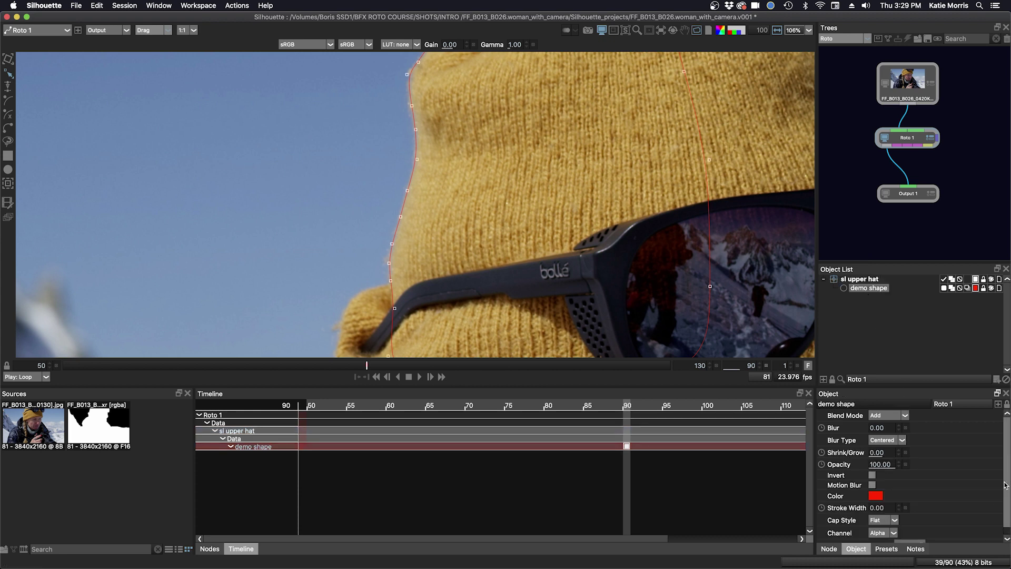
{"action": "mouse_move", "coordinate": [1007, 478]}
{"action": "left_mouse_down"}
{"action": "mouse_move", "coordinate": [1007, 503]}
{"action": "mouse_move", "coordinate": [1007, 461]}
{"action": "left_mouse_up"}
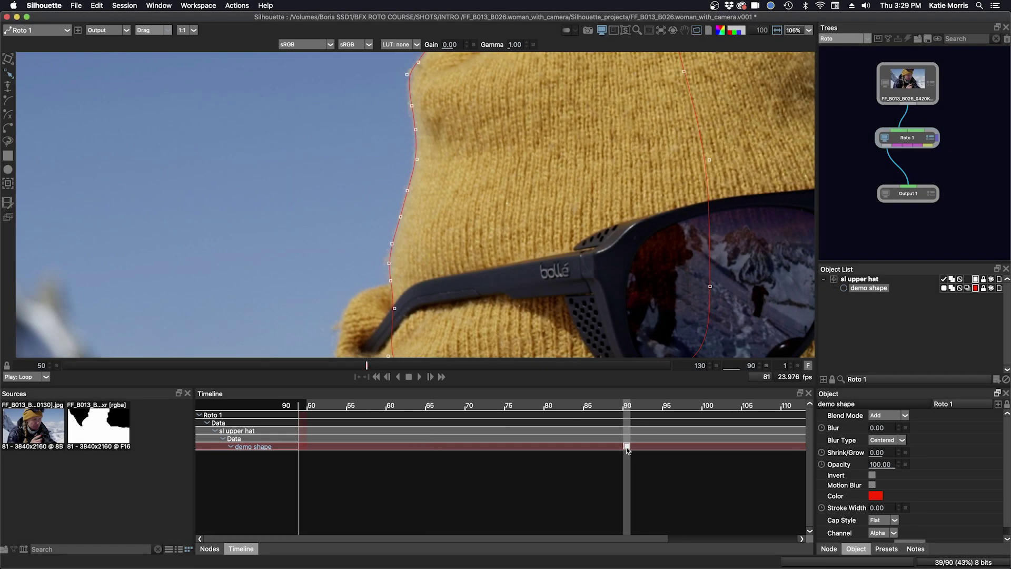
- Scrub the playhead back from frame 90 to frame 86
{"action": "left_click_drag", "start_coordinate": [627, 405], "coordinate": [597, 404]}
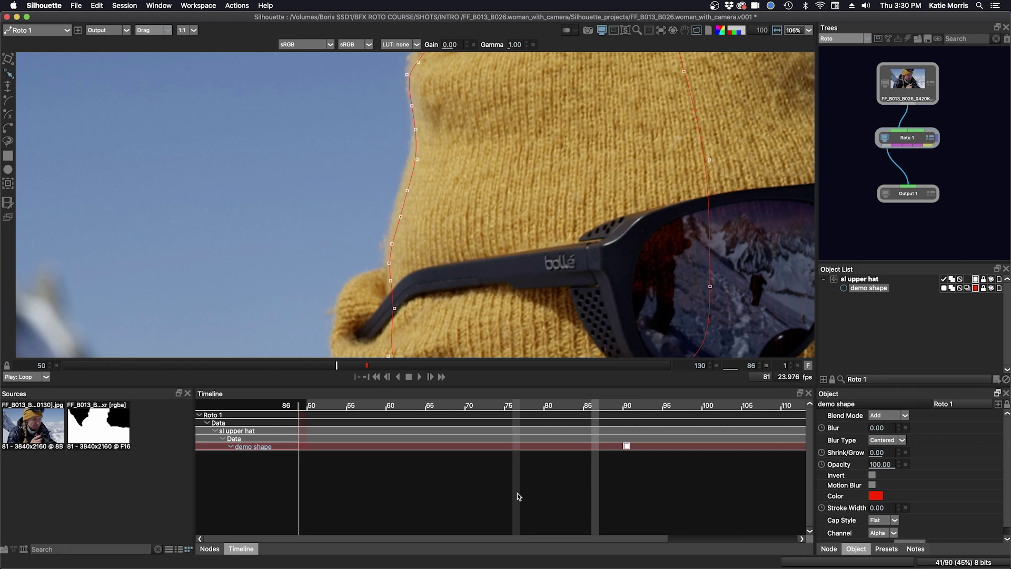
- Jump forward to demo shape's keyframe at frame 90 with Shift+X
{"action": "left_click", "coordinate": [209, 549]}
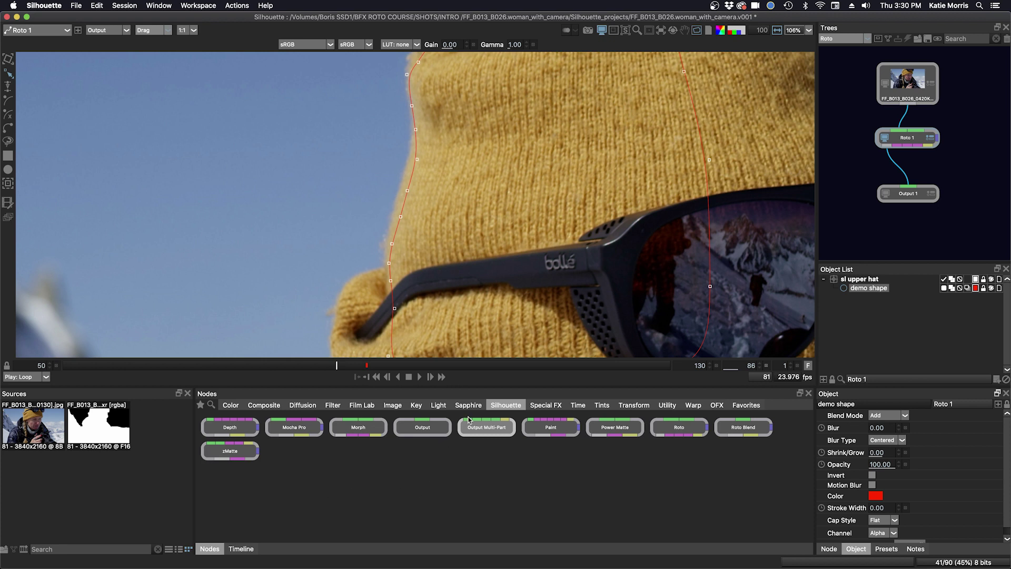
{"action": "left_click", "coordinate": [242, 549]}
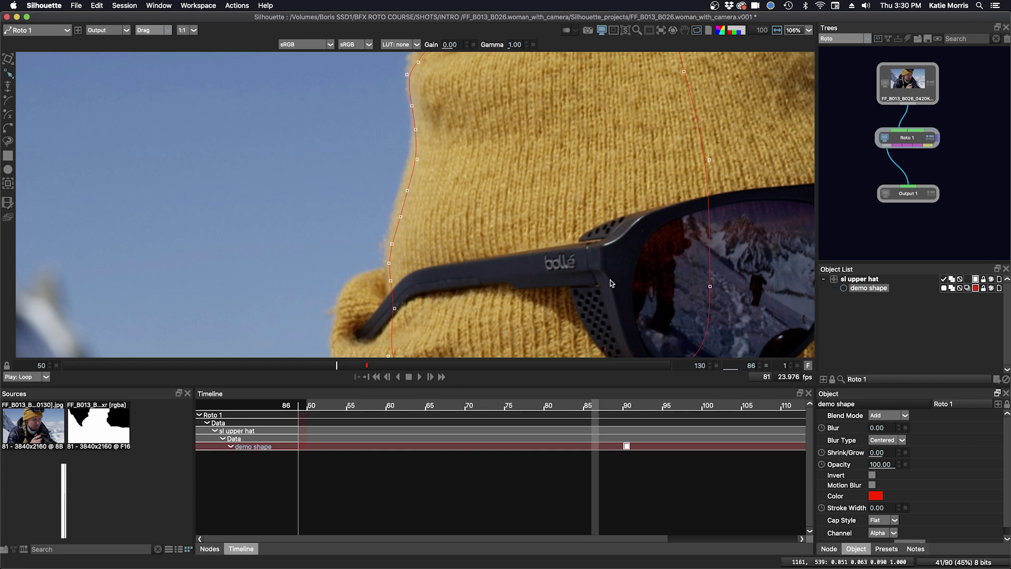
{"action": "key", "text": "shift+x"}
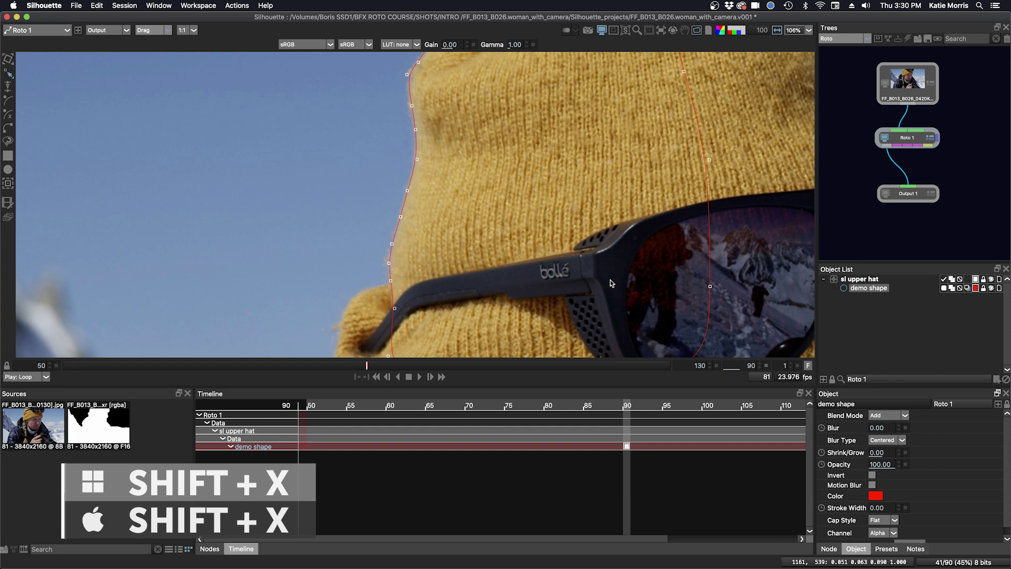